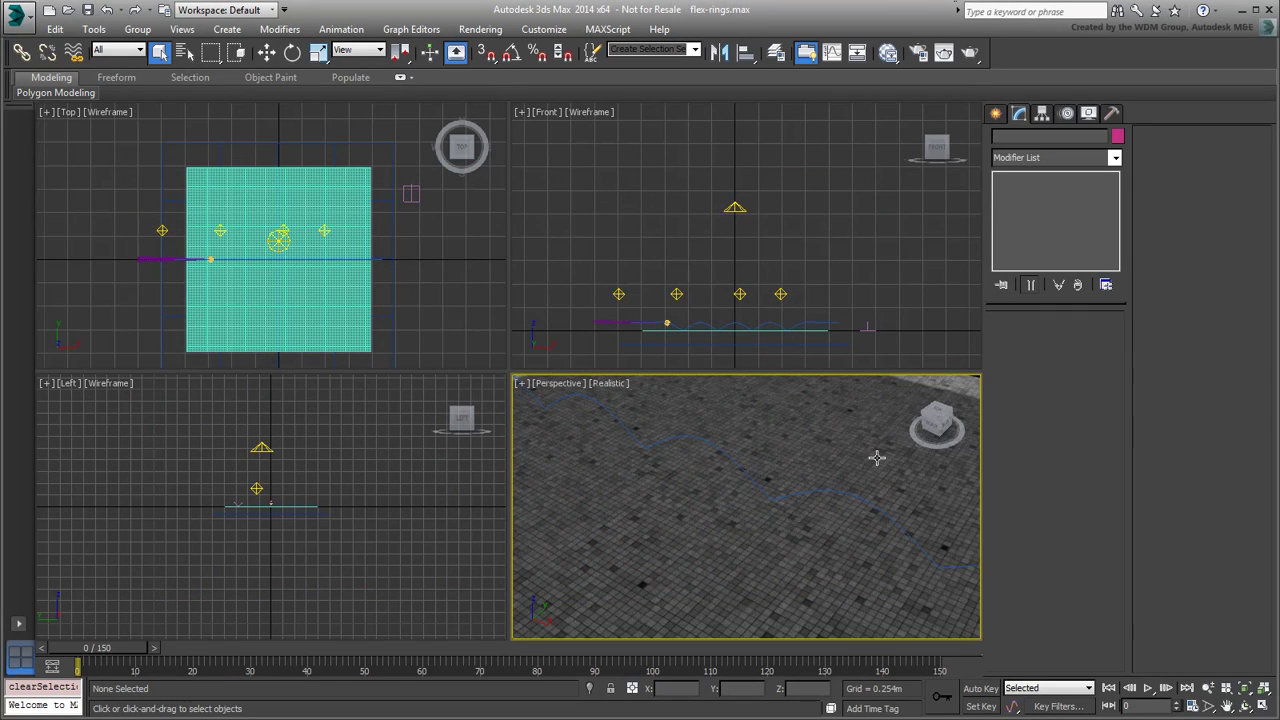
- Load the Ripples.xml cache file into the Water Surface object's Point Cache modifier and return the animation to frame 0
left_click(839, 448)
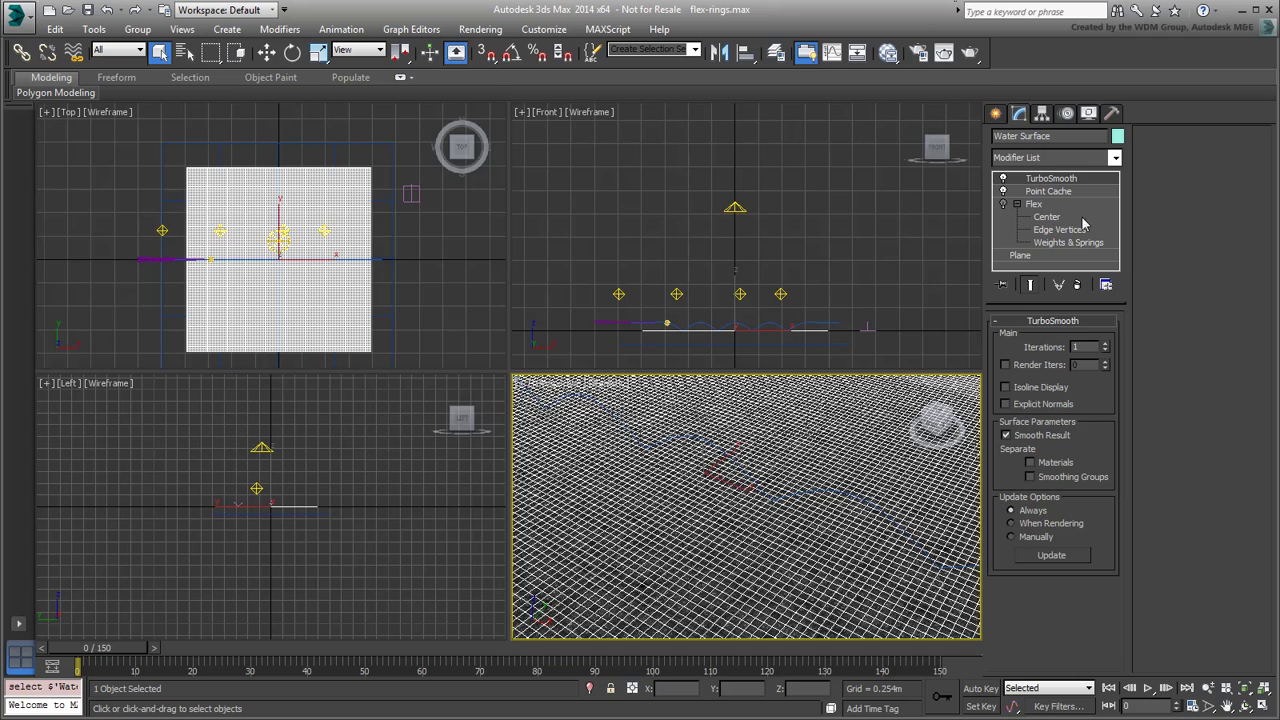
left_click(1066, 192)
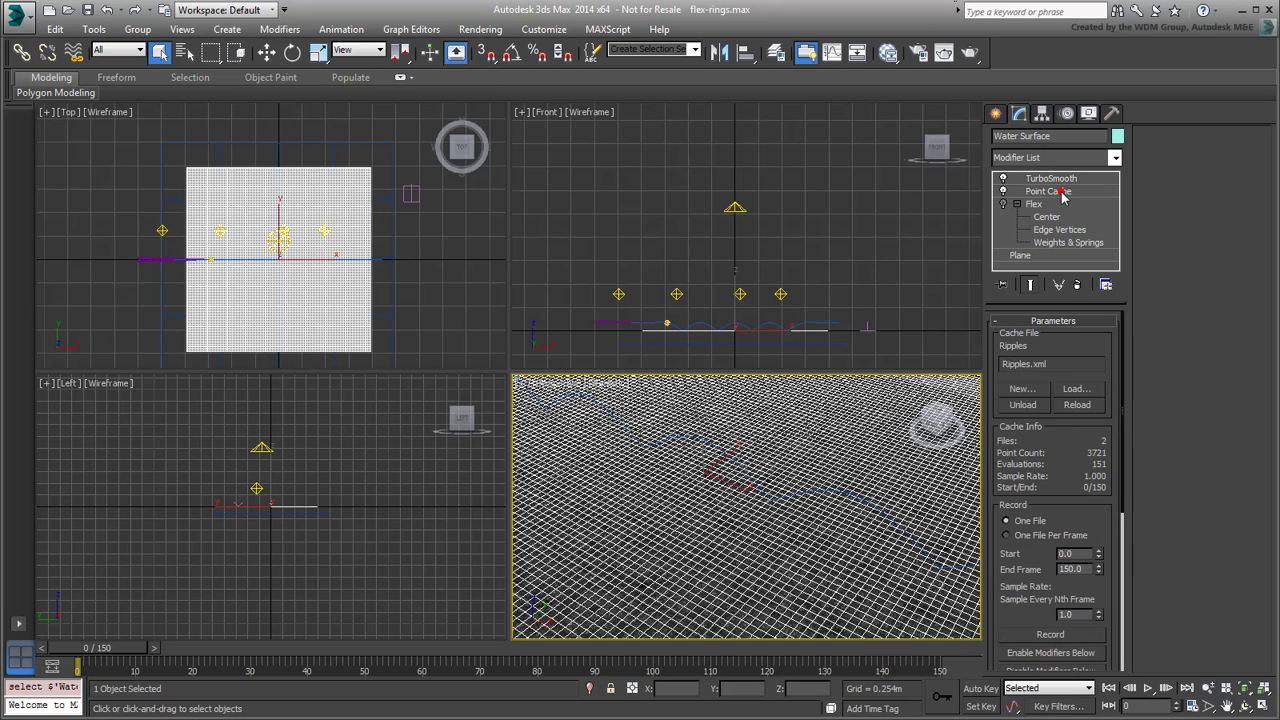
left_click(1077, 390)
left_click(133, 125)
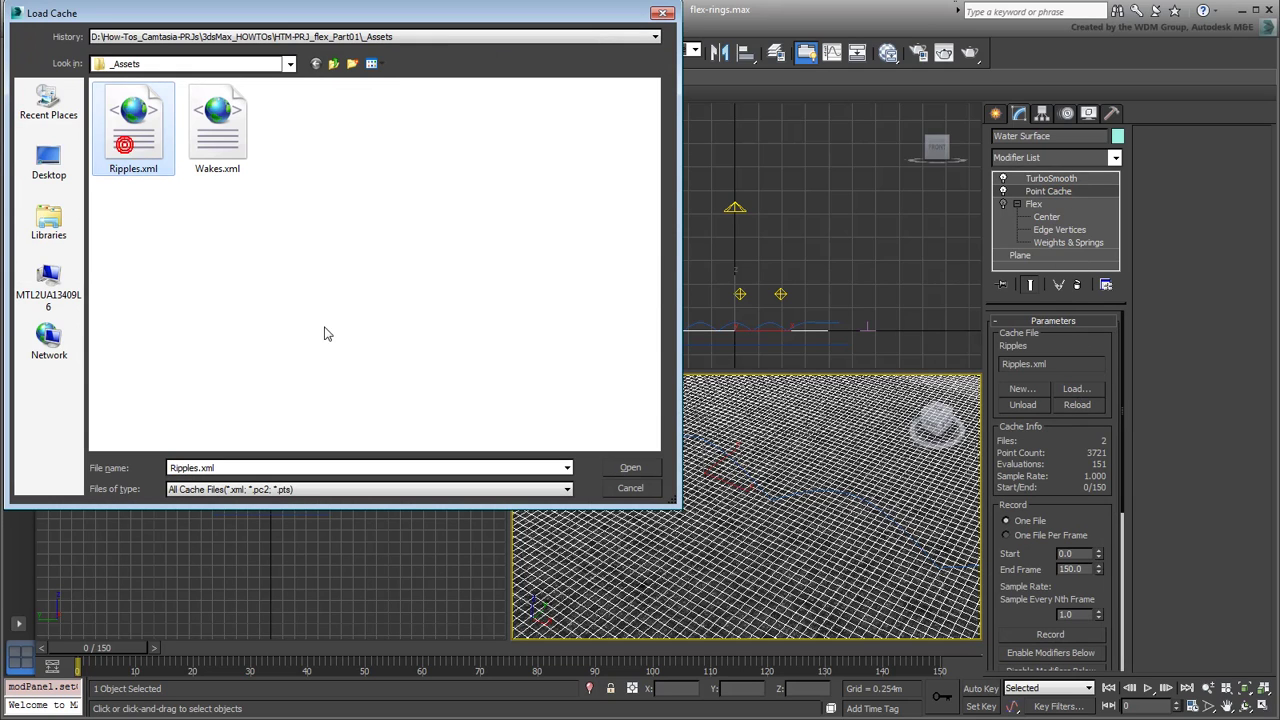
left_click(636, 466)
mouse_move(95, 655)
left_mouse_down()
mouse_move(425, 666)
mouse_move(84, 663)
left_mouse_up()
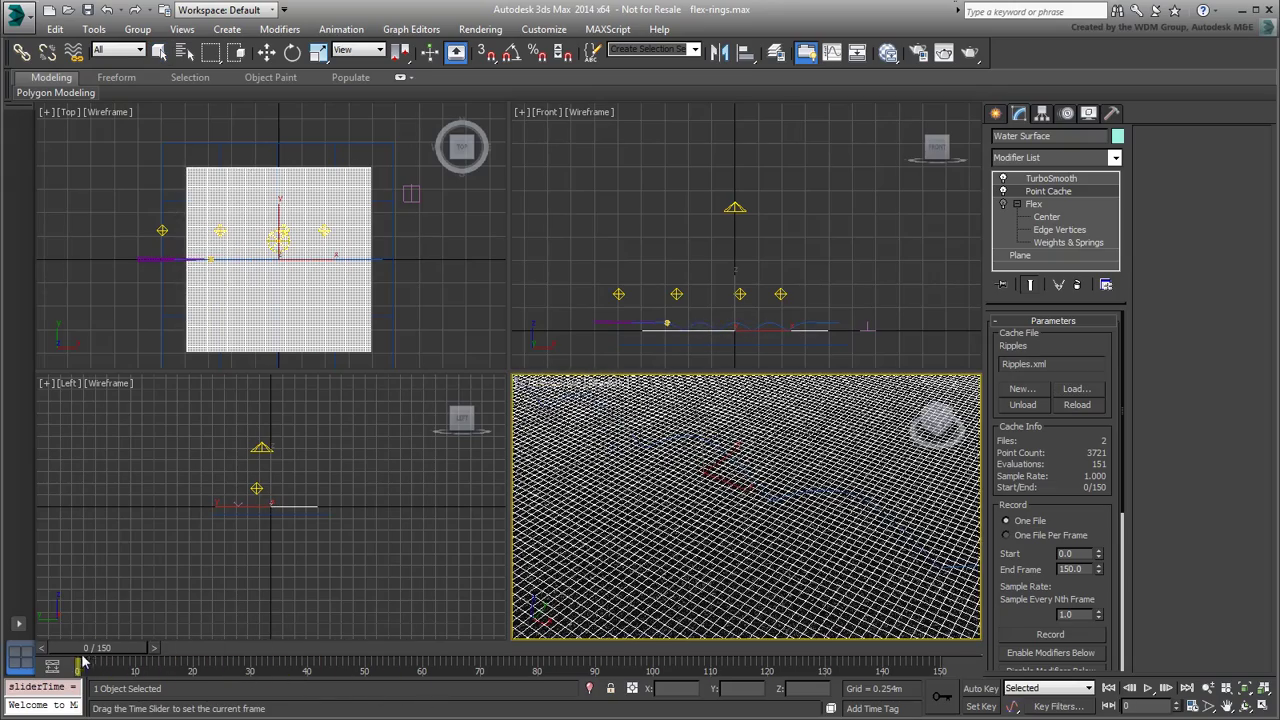
- Deselect the water surface and hide the grid in all four viewports
key("q")
left_click(830, 548)
key("F3")
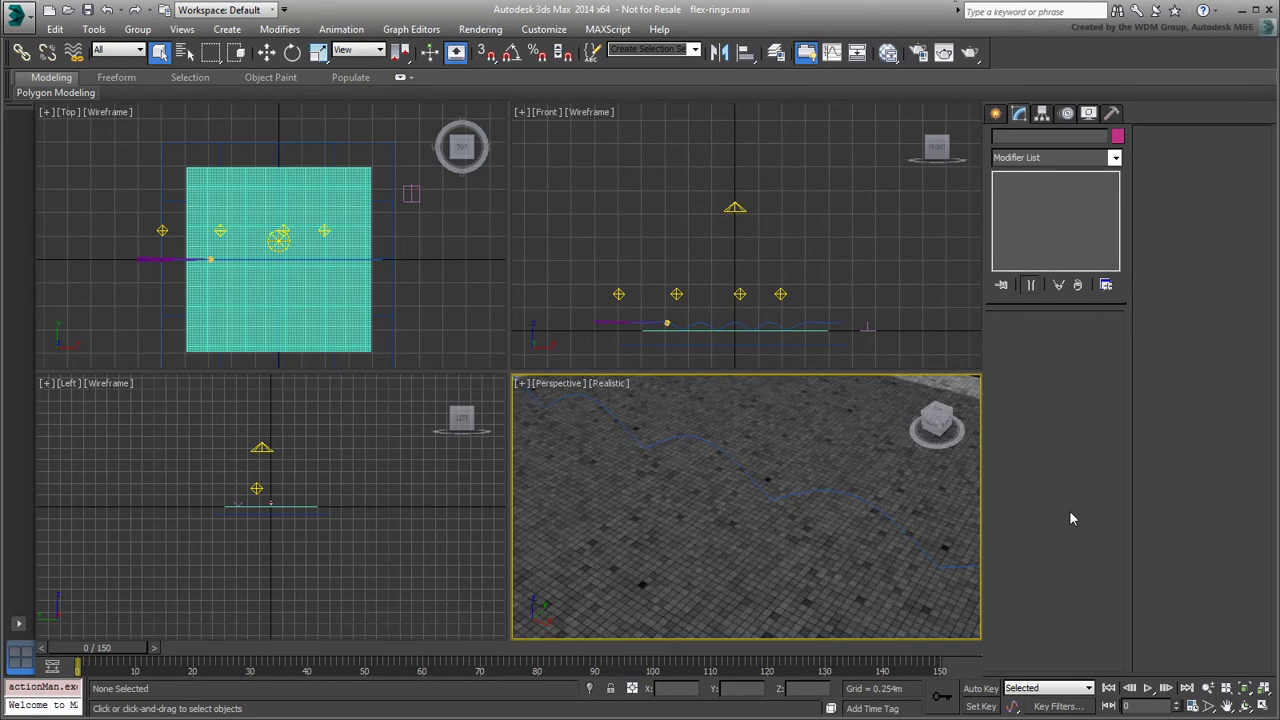
key("g")
left_click(814, 263)
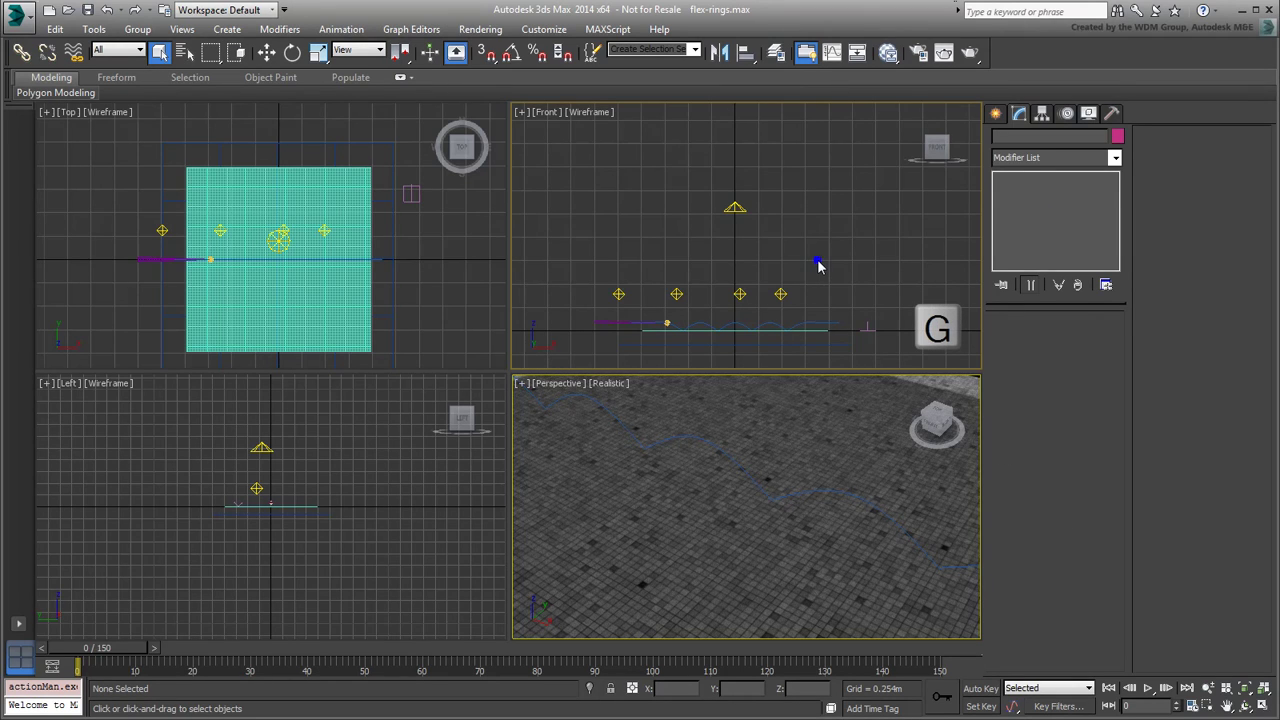
key("g")
left_click(449, 301)
key("g")
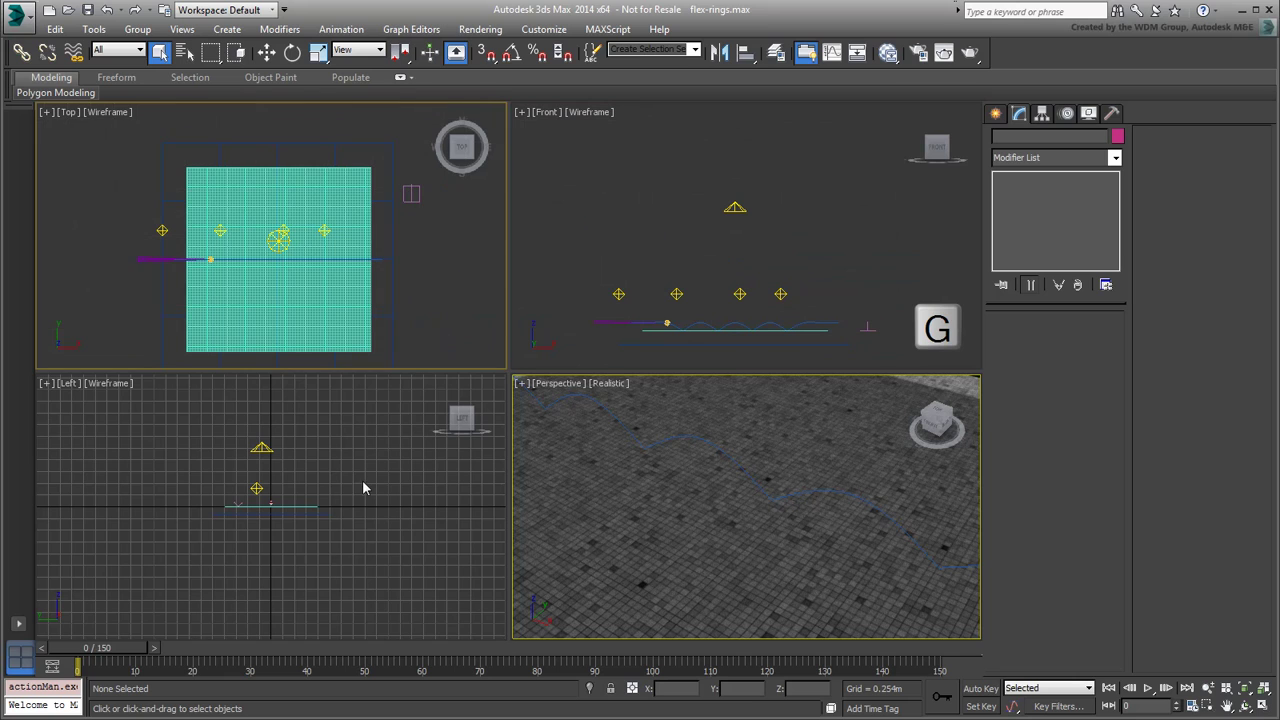
left_click(363, 487)
key("g")
left_click(863, 465)
key("g")
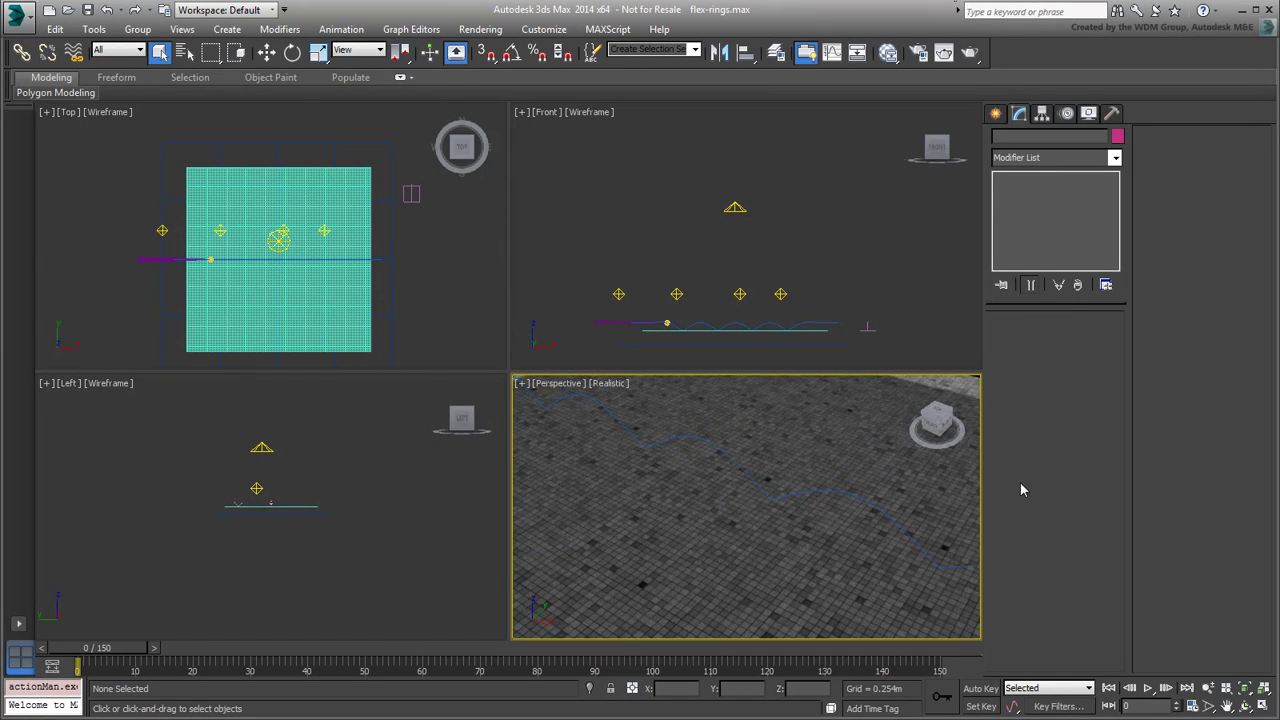
- Go to frame 6, where the ball hits the water, and frame the impact closely in the Front and Top views
scroll(214, 251, "up", 5)
scroll(623, 313, "up", 5)
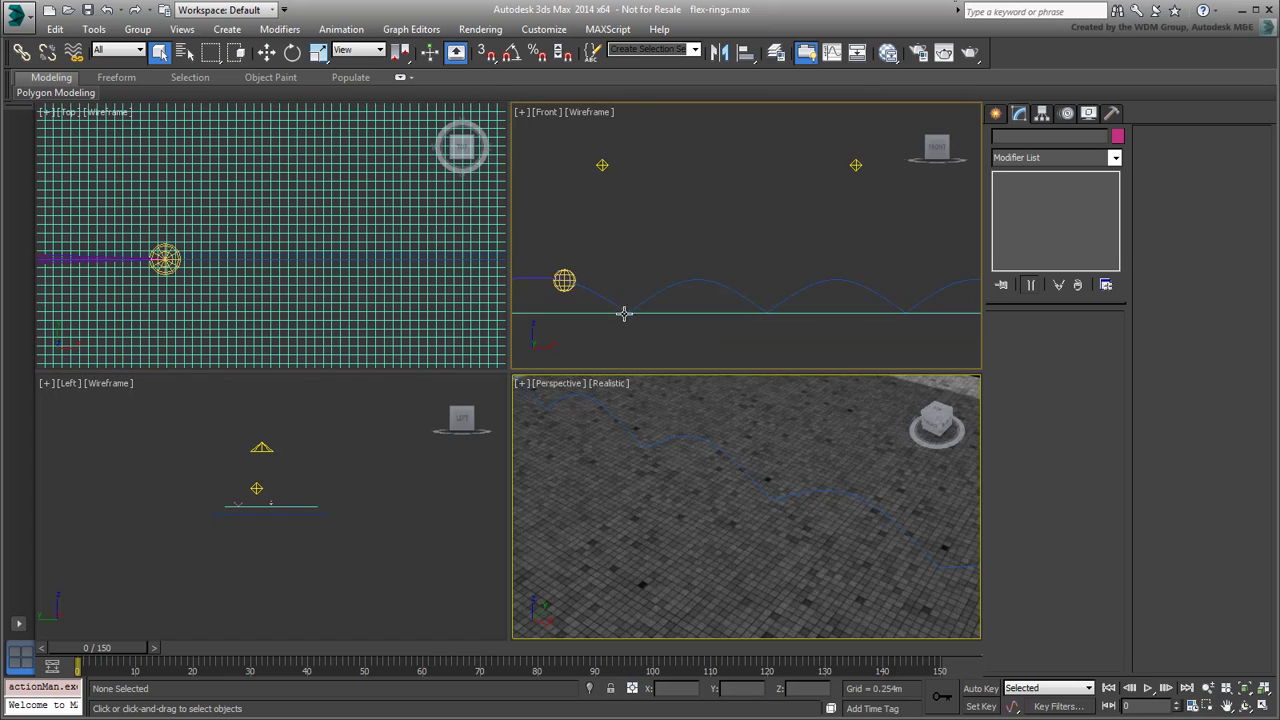
scroll(620, 330, "up", 3)
left_click_drag(123, 648, 152, 662)
scroll(270, 300, "up", 3)
scroll(730, 330, "up", 2)
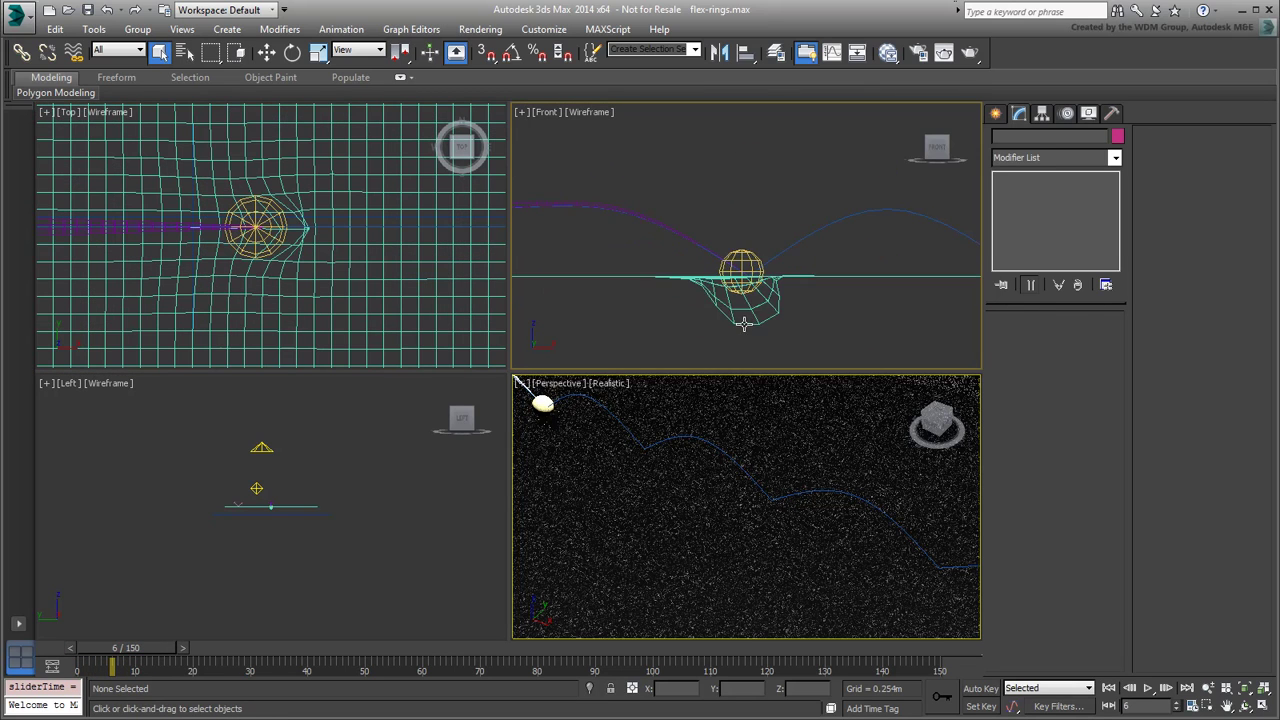
middle_click_drag(744, 323, 748, 335)
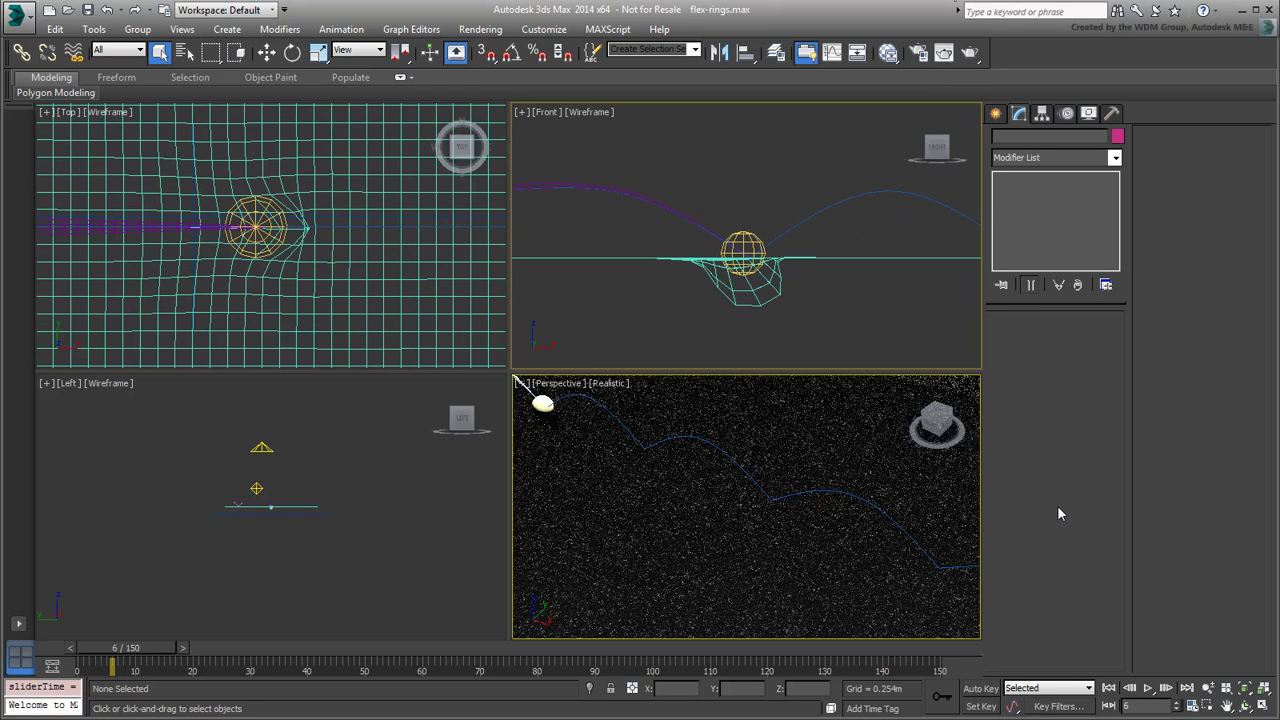
- Scrub between frames 4 and 9 to examine how the ball's impact deforms the water, ending on frame 6
mouse_move(118, 658)
left_mouse_down()
mouse_move(150, 662)
mouse_move(128, 668)
mouse_move(129, 654)
left_mouse_up()
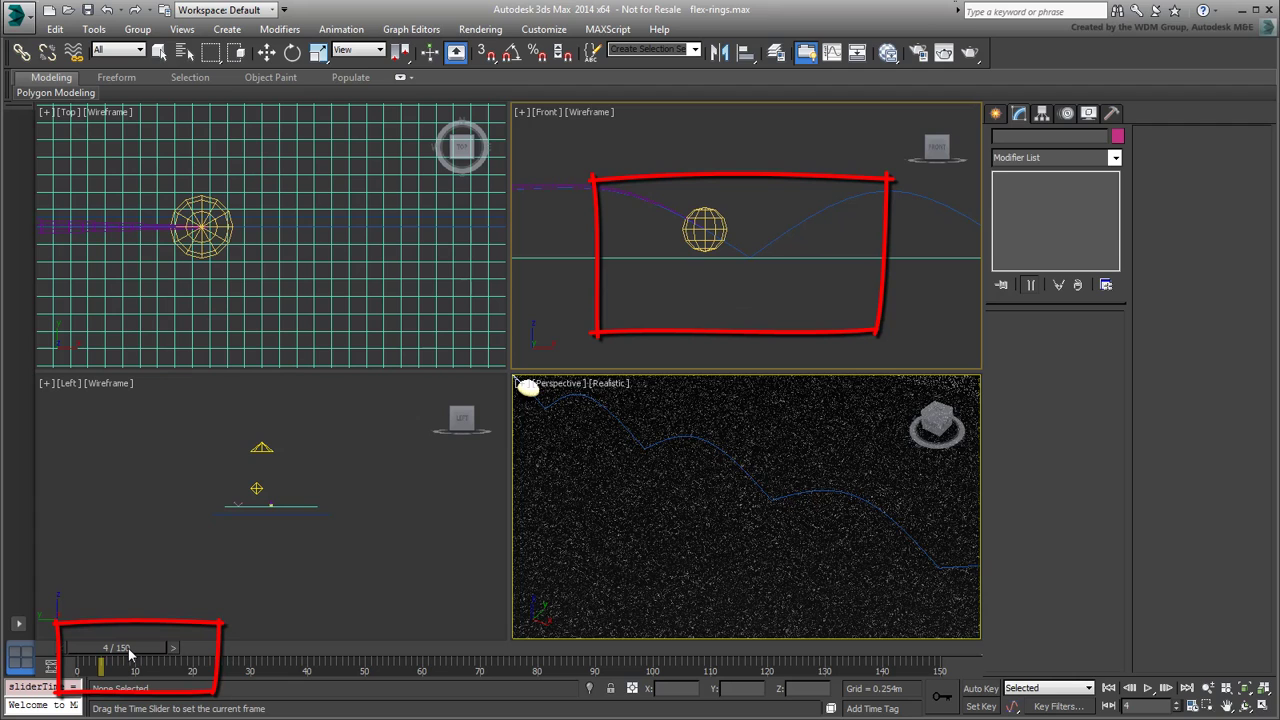
left_click_drag(129, 655, 152, 663)
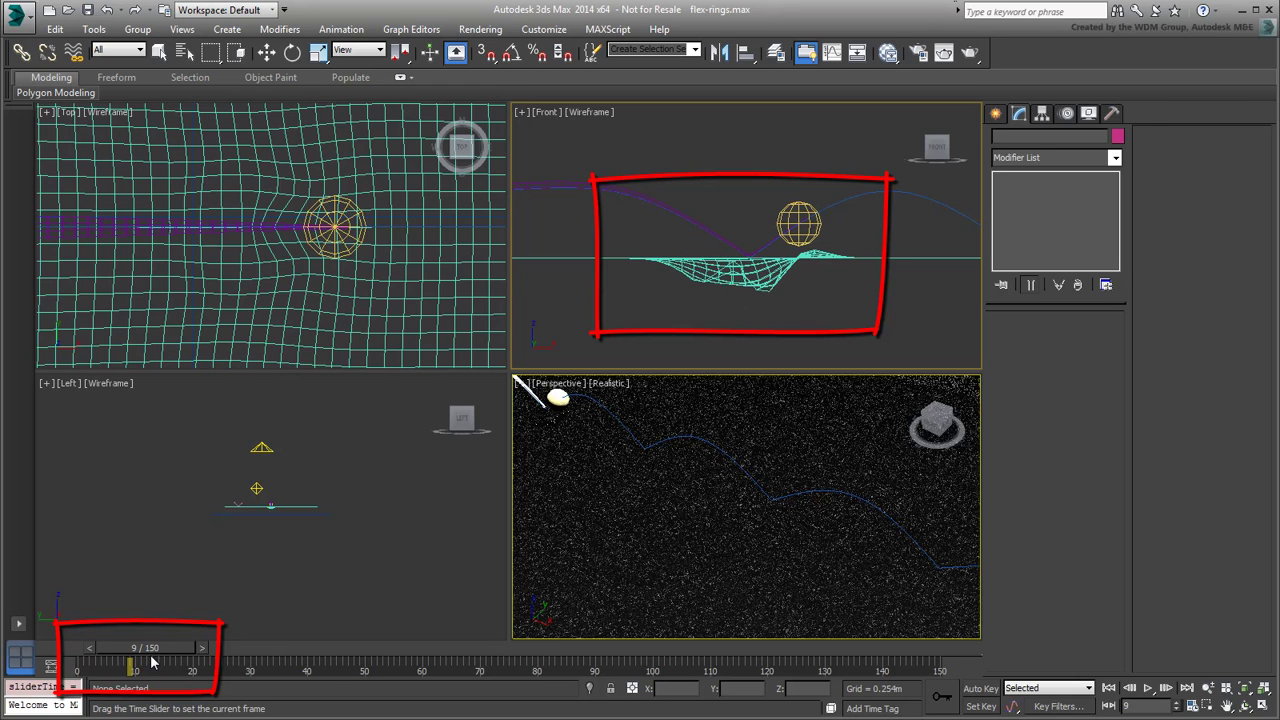
mouse_move(152, 663)
left_mouse_down()
mouse_move(128, 655)
mouse_move(154, 665)
left_mouse_up()
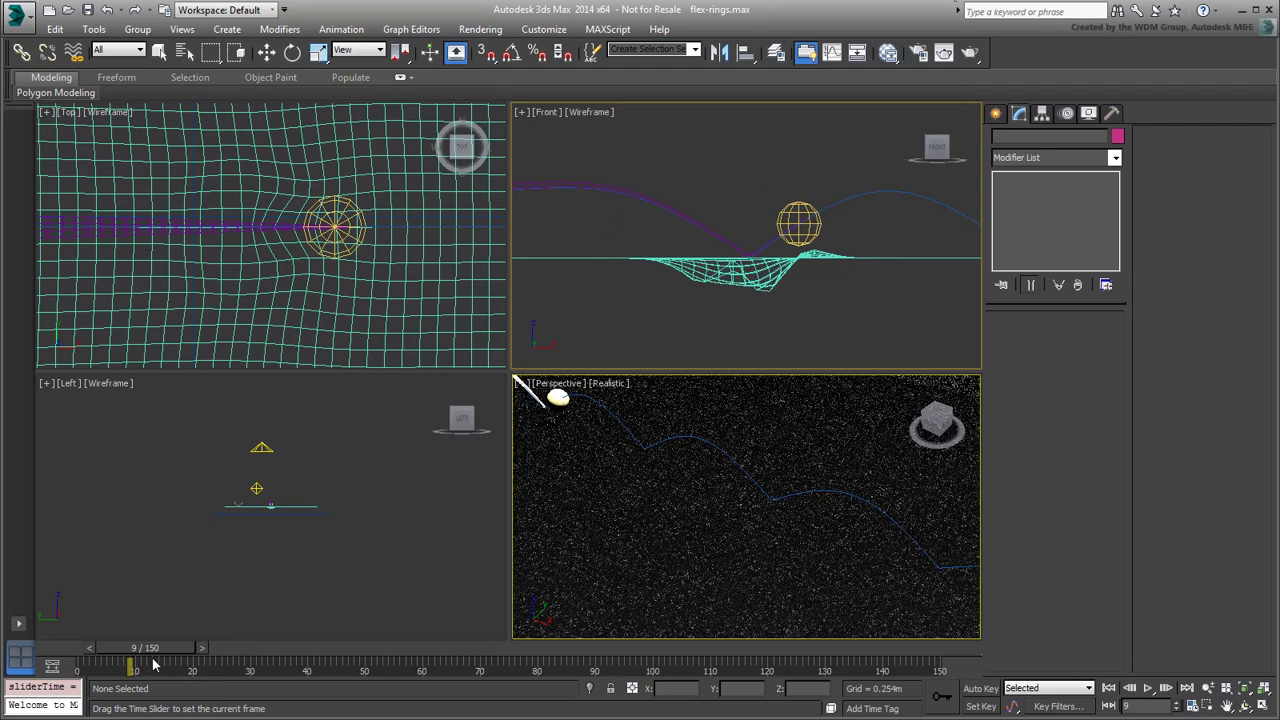
left_click_drag(154, 665, 141, 663)
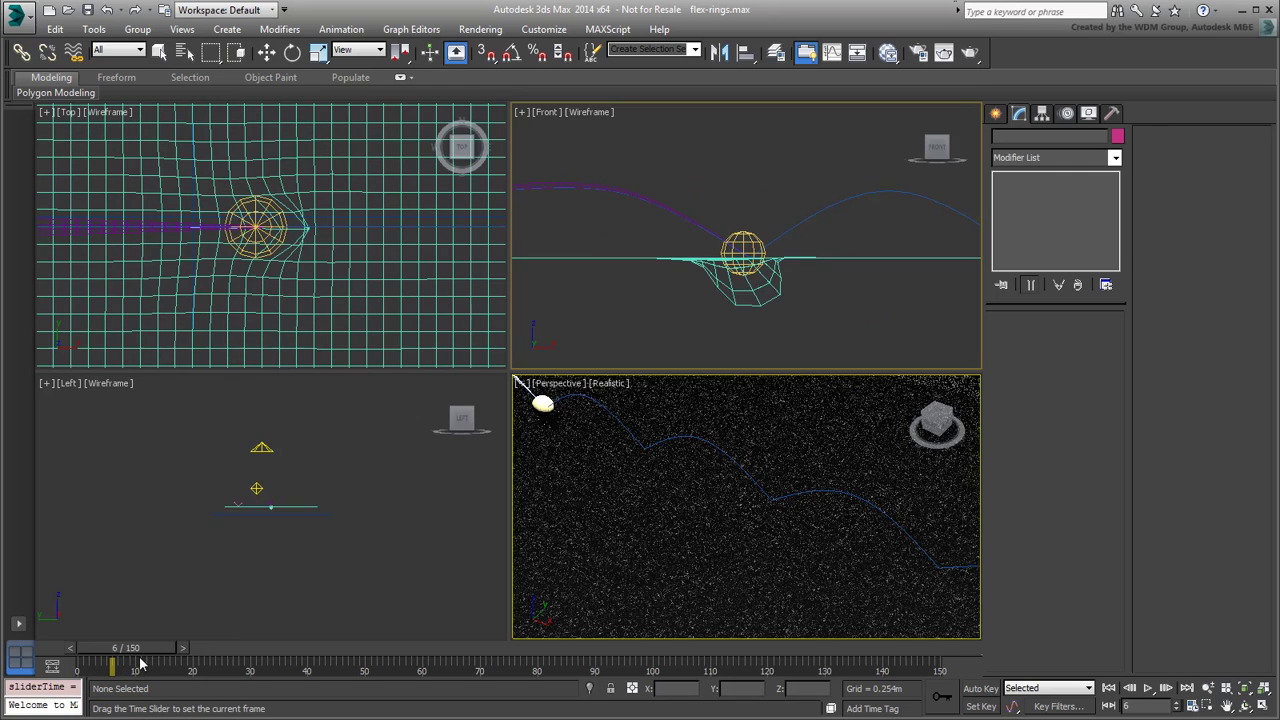
key("q")
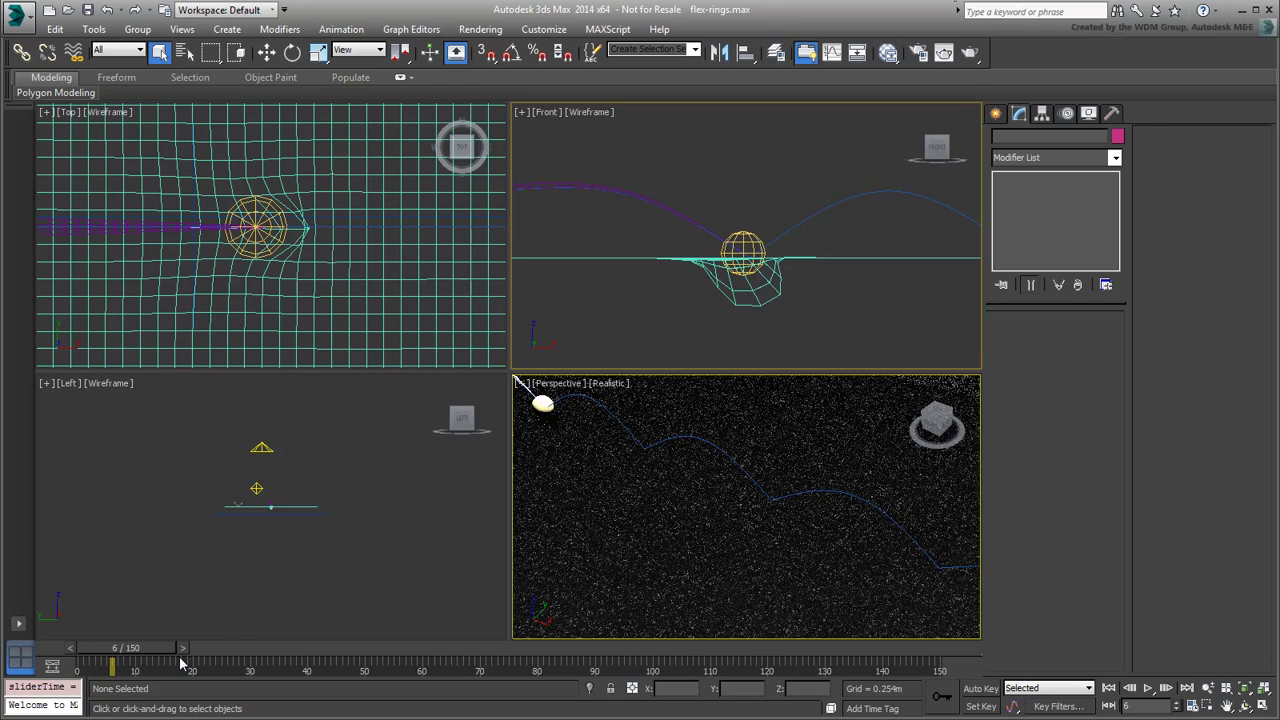
- Draw a circle spline of about 0.061 m radius centred on the ball in the Top view, with its Y position at 0
left_click(997, 114)
left_click(1019, 139)
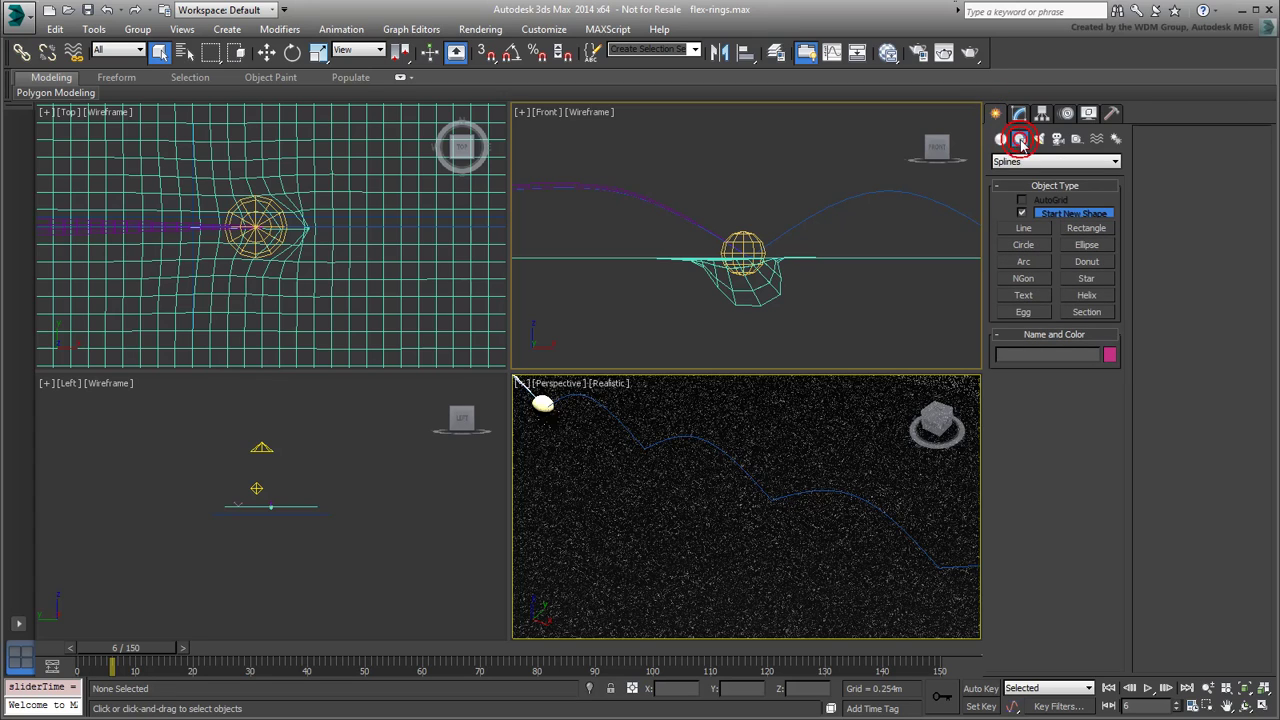
left_click(1021, 246)
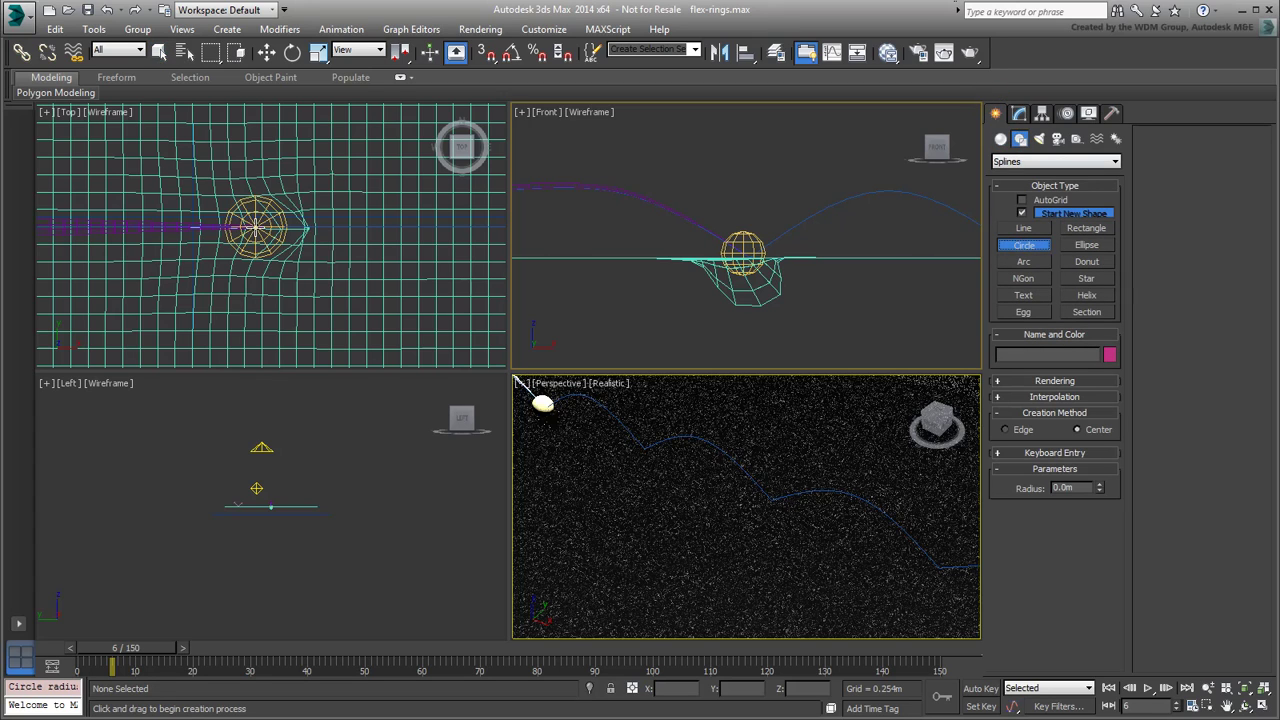
left_click_drag(256, 228, 316, 224)
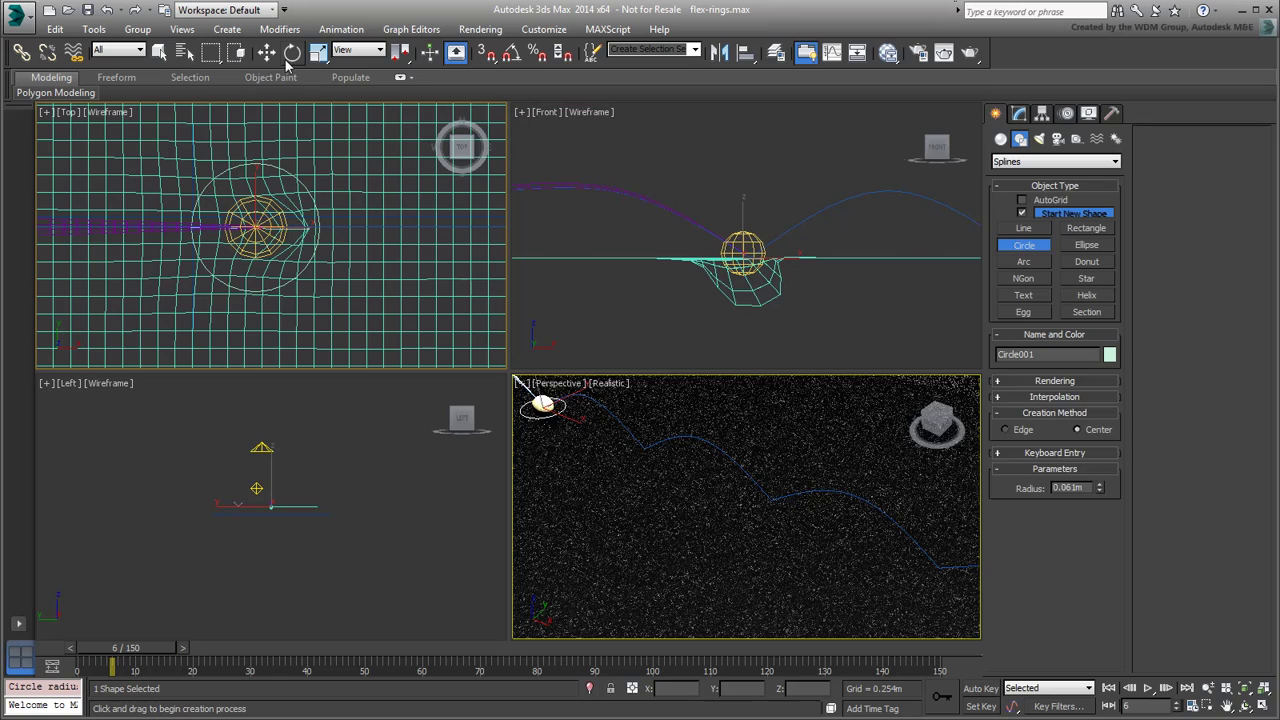
key("w")
right_click(768, 689)
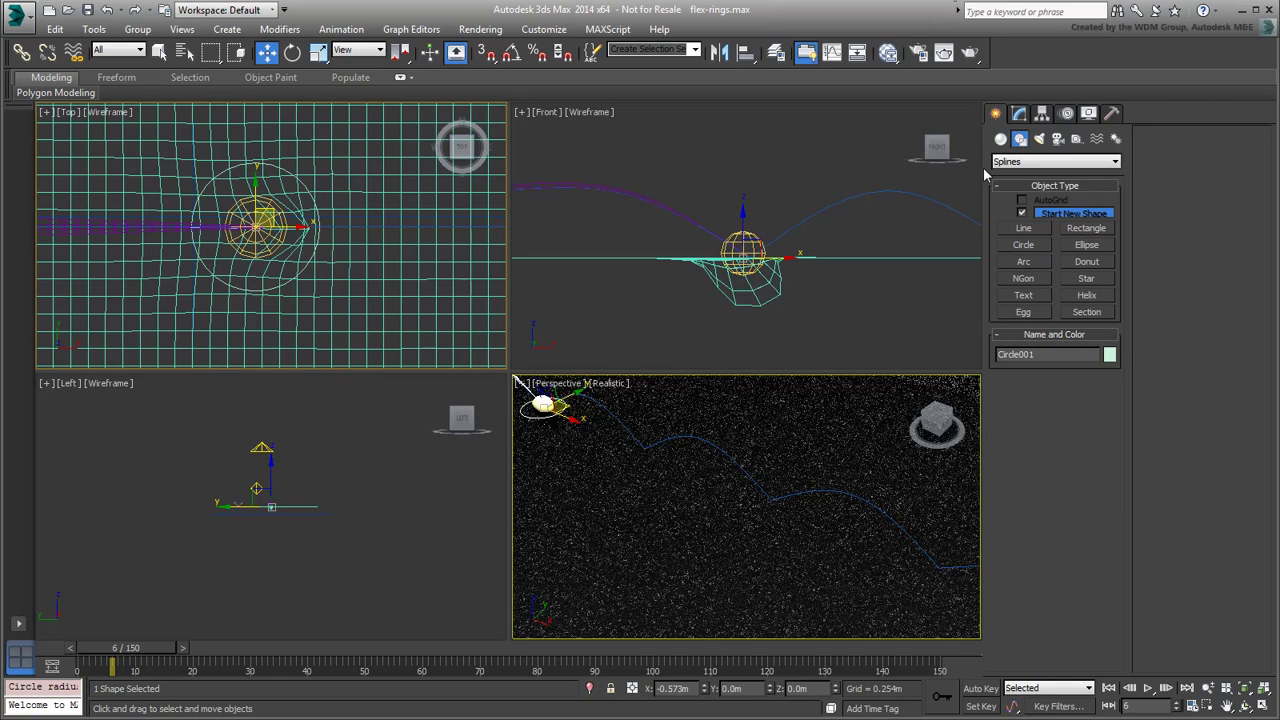
- Set the circle's radius to 0.05 m and rename it Ring_up_001
left_click(1018, 113)
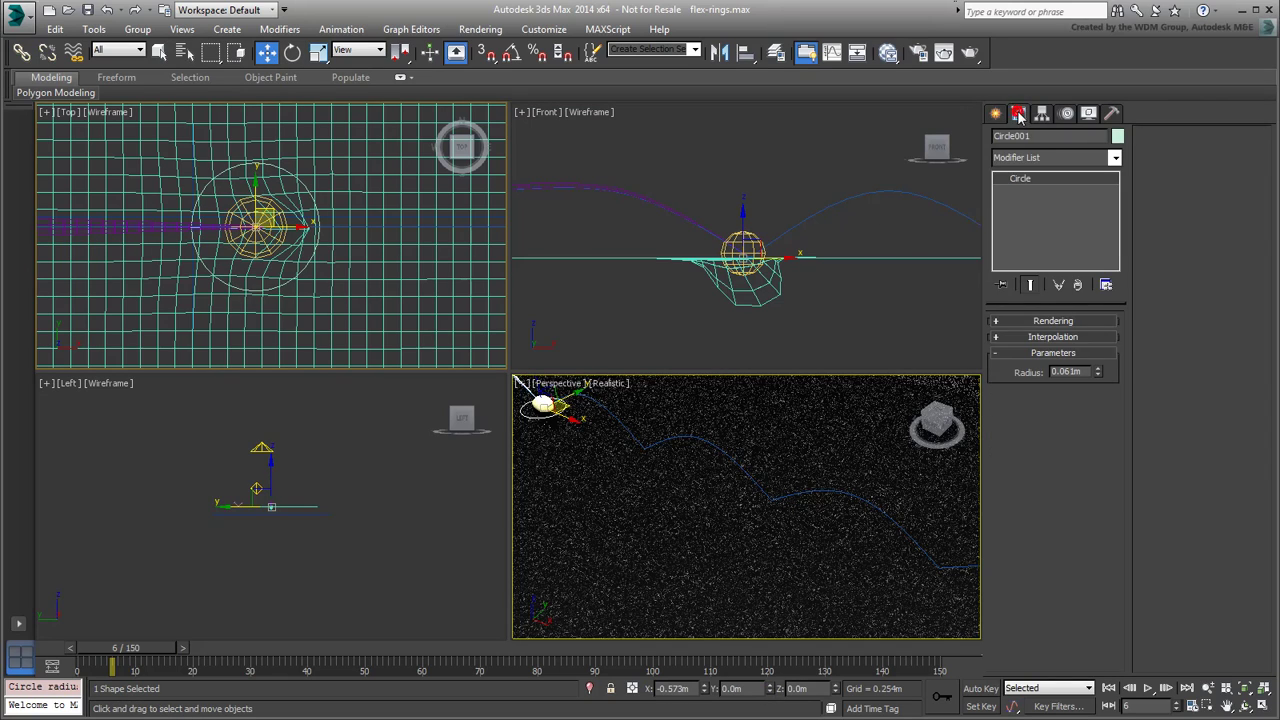
double_click(1085, 371)
type(".05")
key("Return")
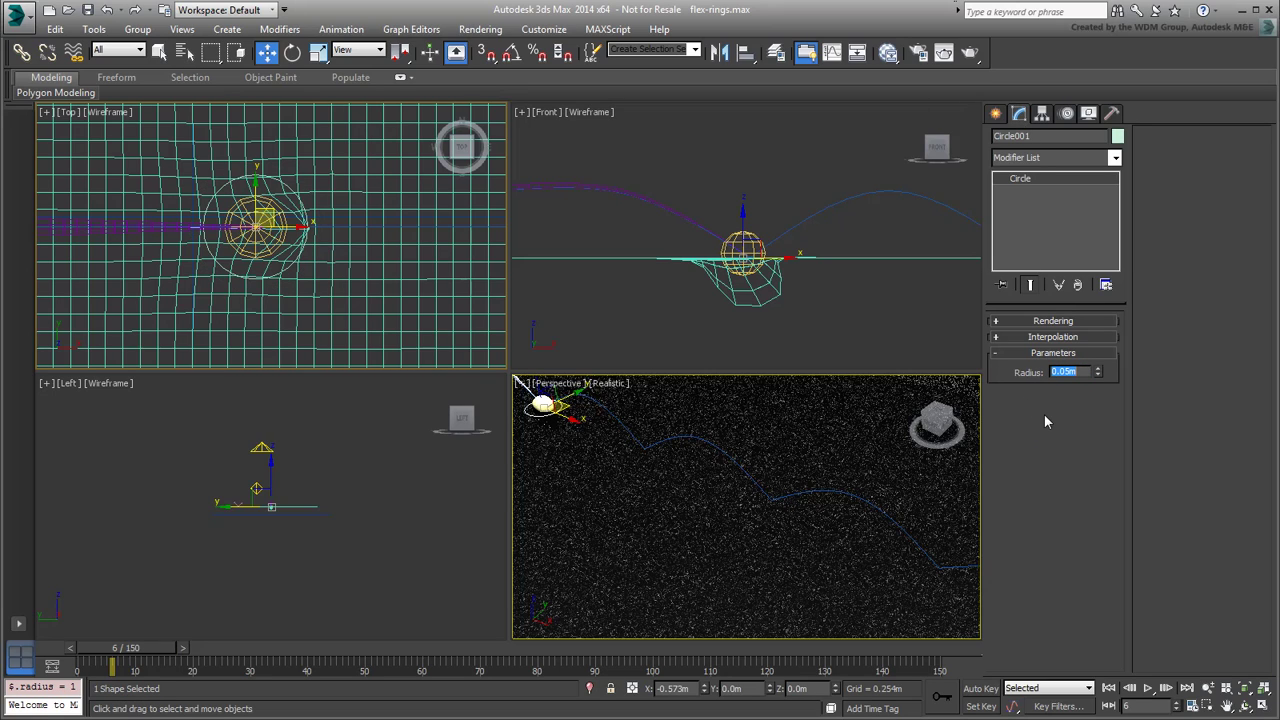
left_click_drag(1034, 135, 965, 140)
type("Ring_up_001")
key("Return")
- Make the ring visible in both the renderer and the viewport, with a radial thickness of 0.002 m
left_click(1040, 322)
left_click(999, 348)
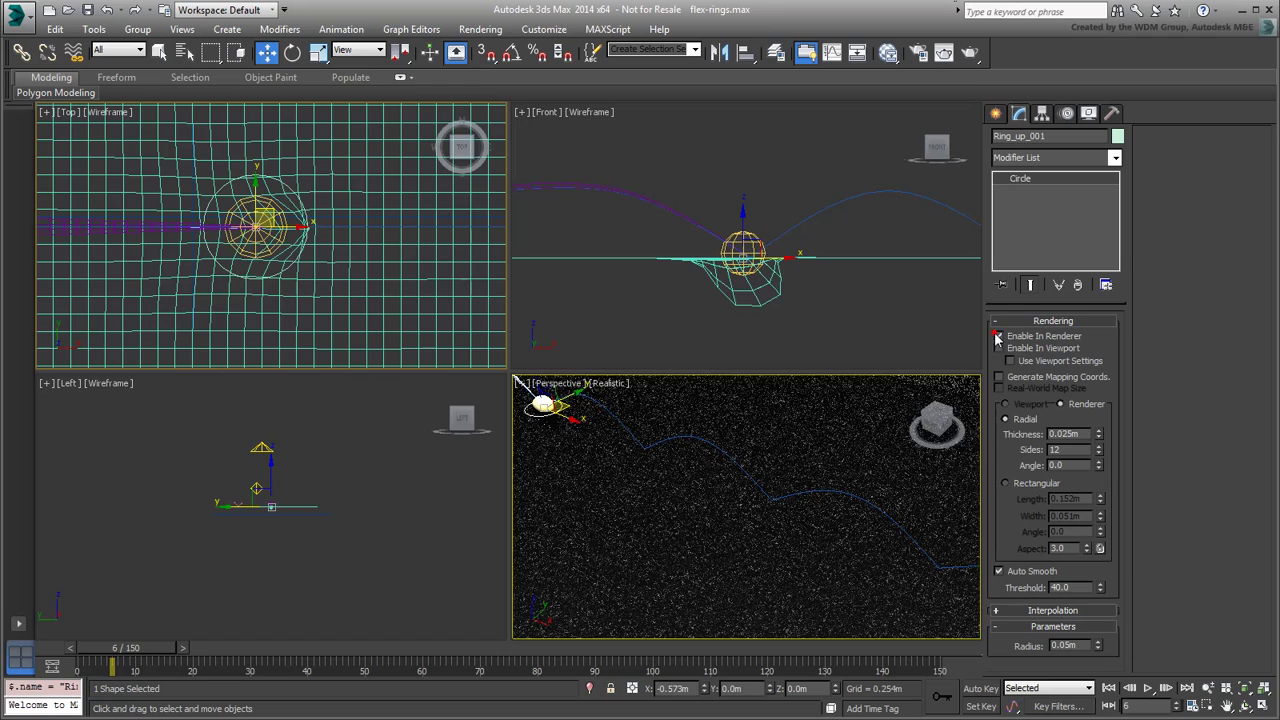
left_click(999, 336)
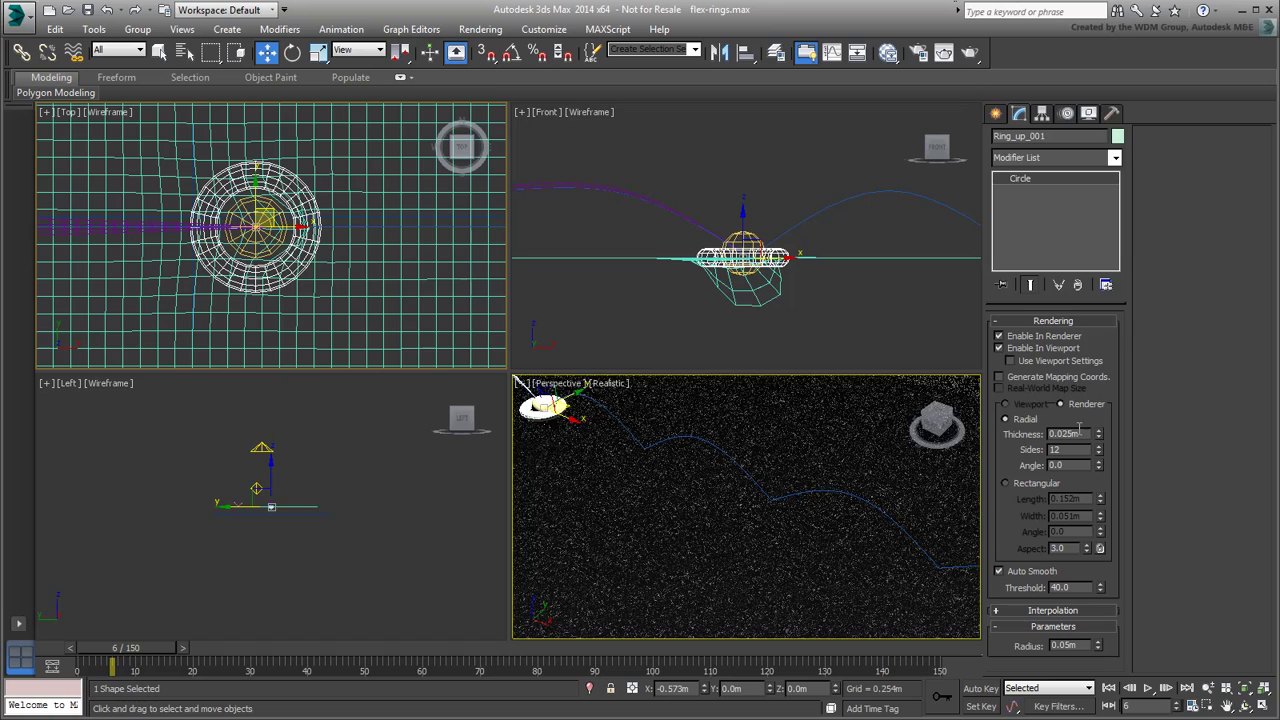
left_click_drag(1080, 433, 1036, 428)
type("0.002")
key("Return")
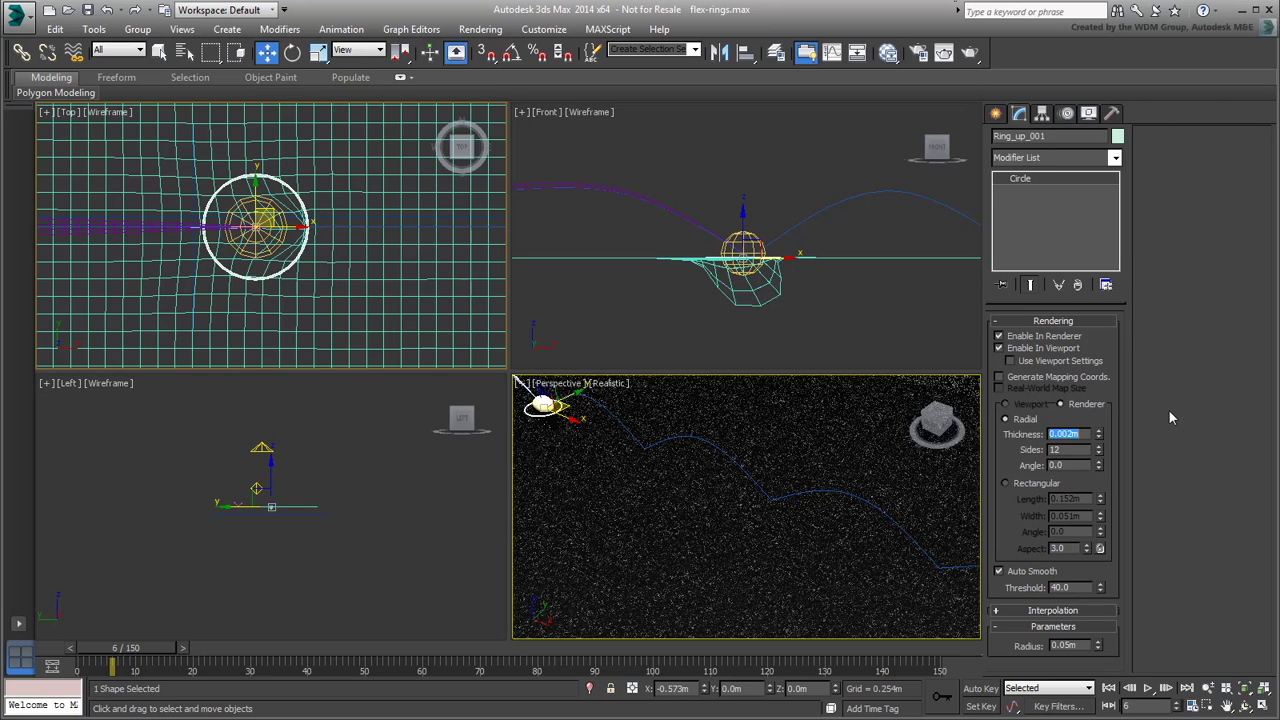
- Smooth the ring's segmented outline by turning on Adaptive interpolation, checking it in an enlarged Top view
scroll(236, 205, "up", 5)
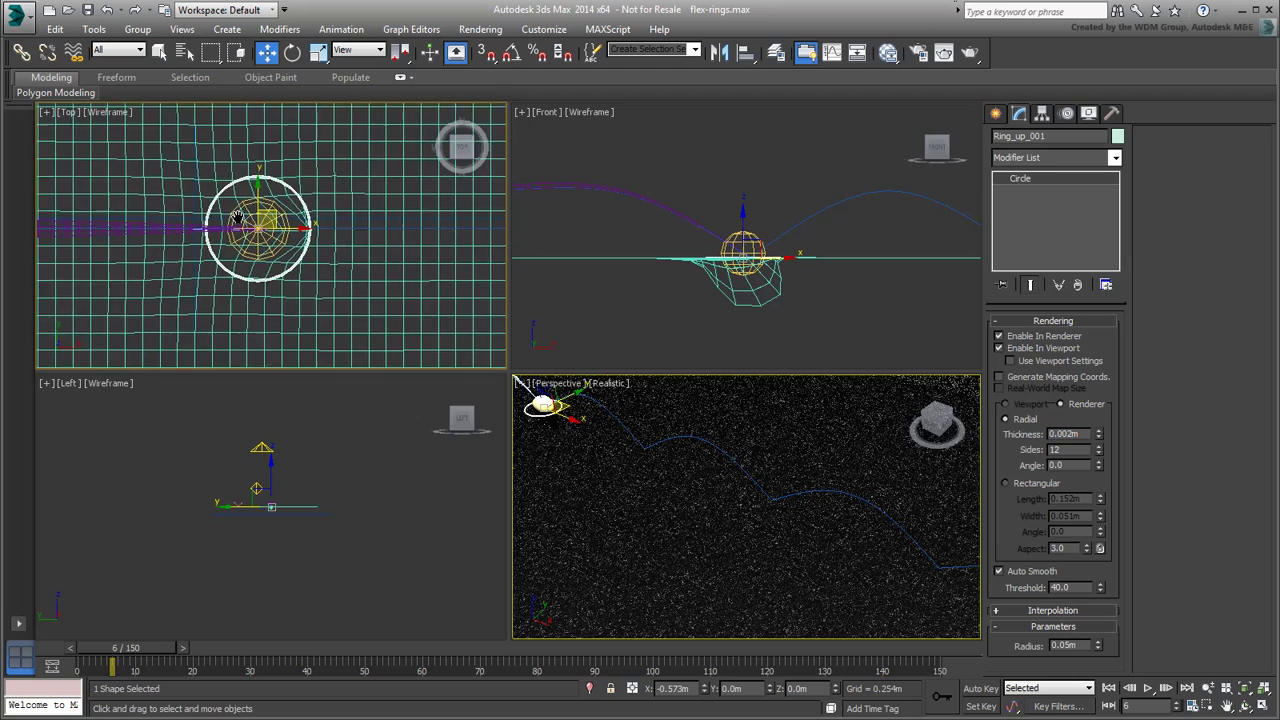
key("alt+w")
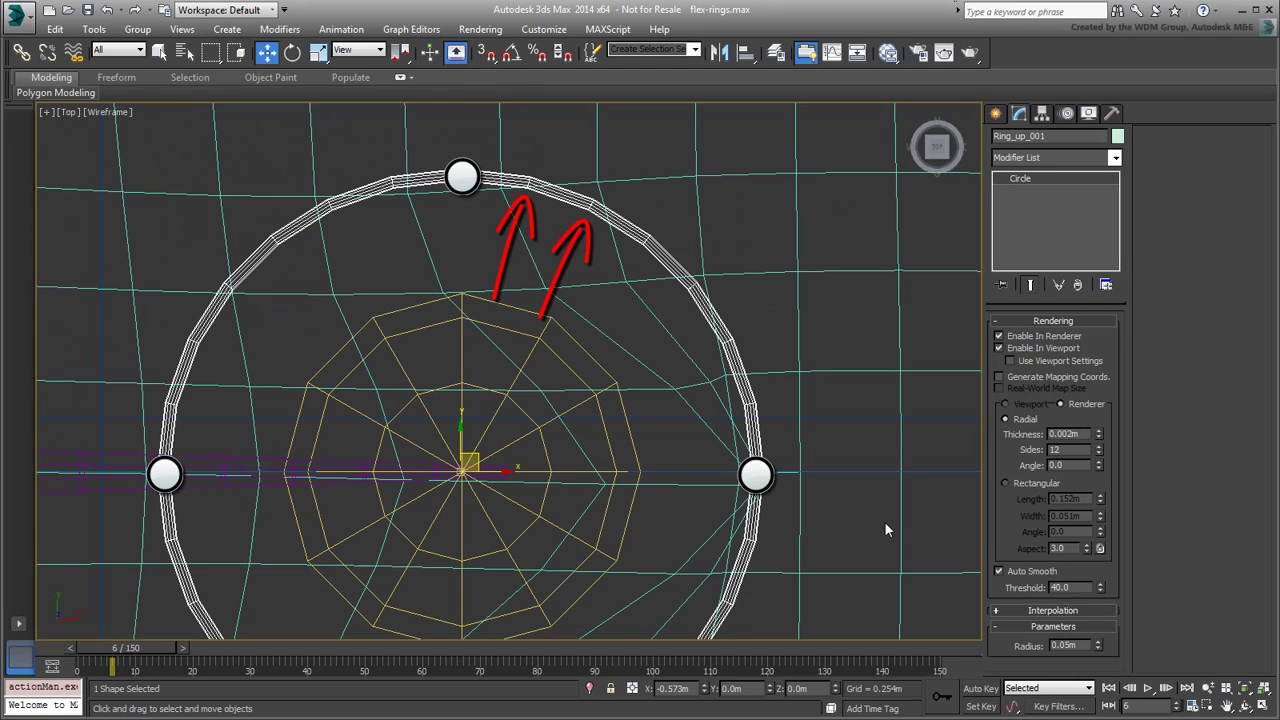
left_click(1021, 612)
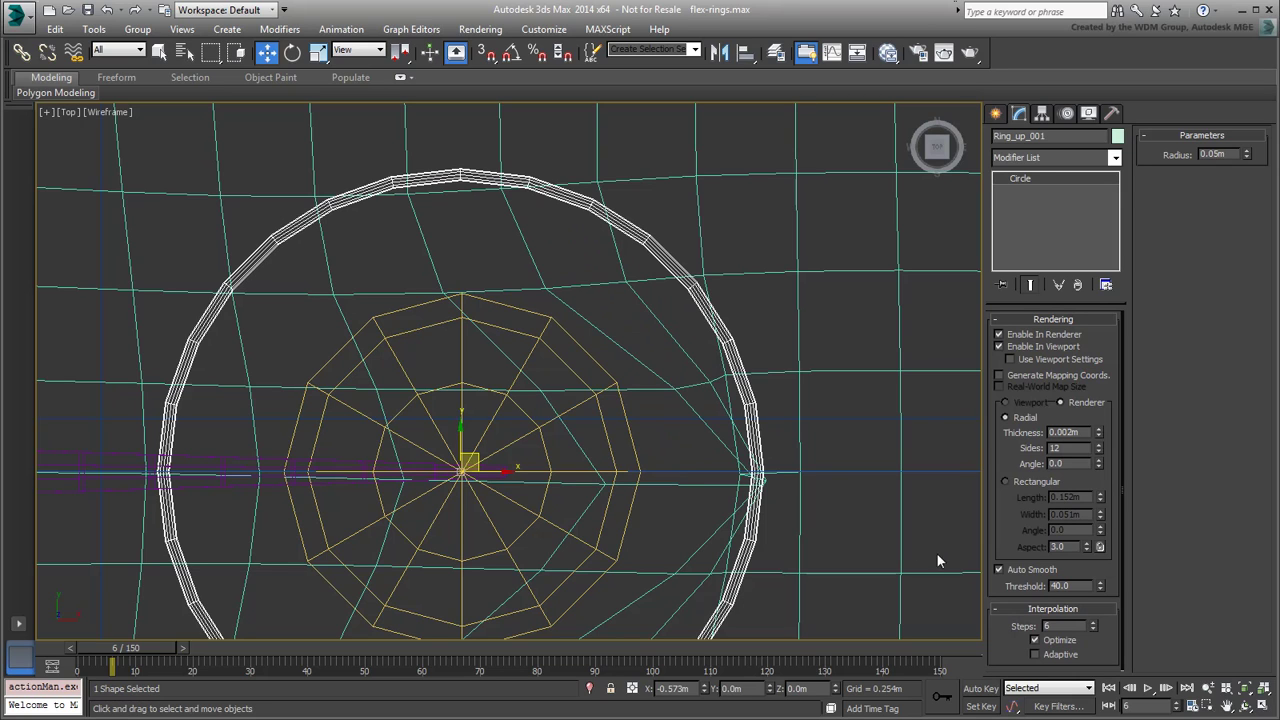
mouse_move(1095, 623)
left_mouse_down()
mouse_move(1102, 465)
mouse_move(1090, 630)
mouse_move(1093, 620)
left_mouse_up()
left_click(1033, 655)
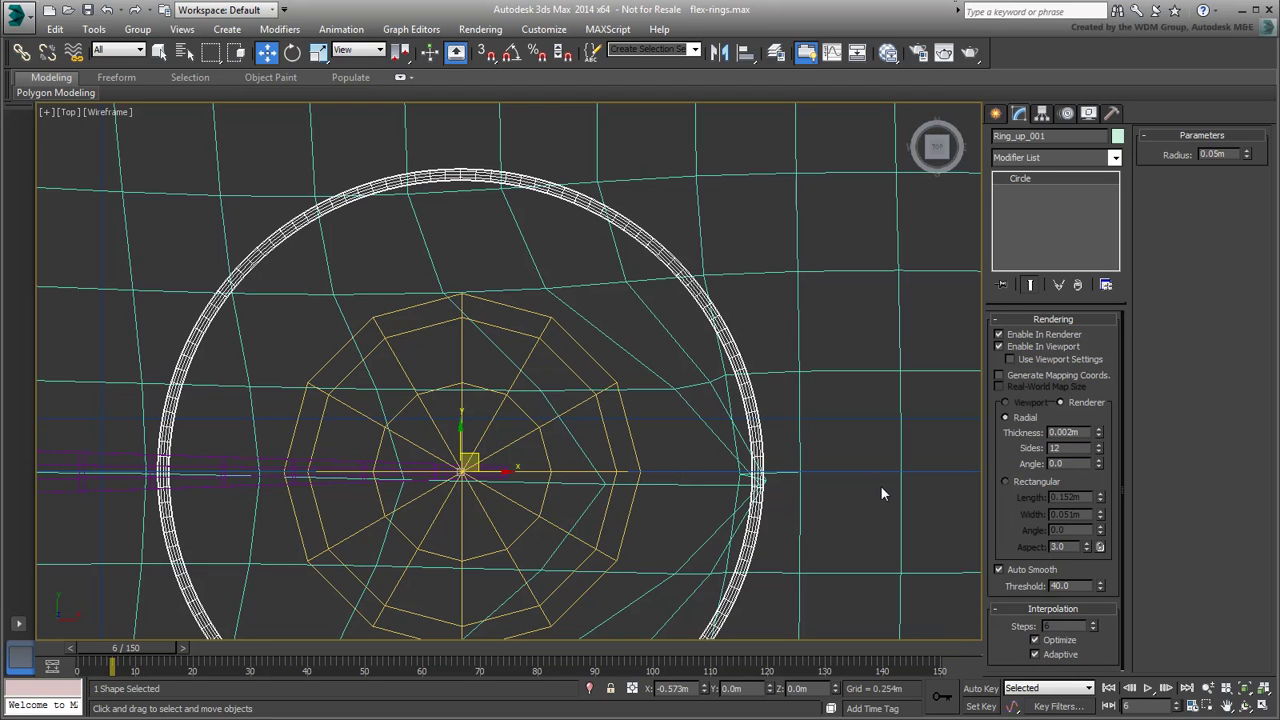
scroll(834, 486, "down", 10)
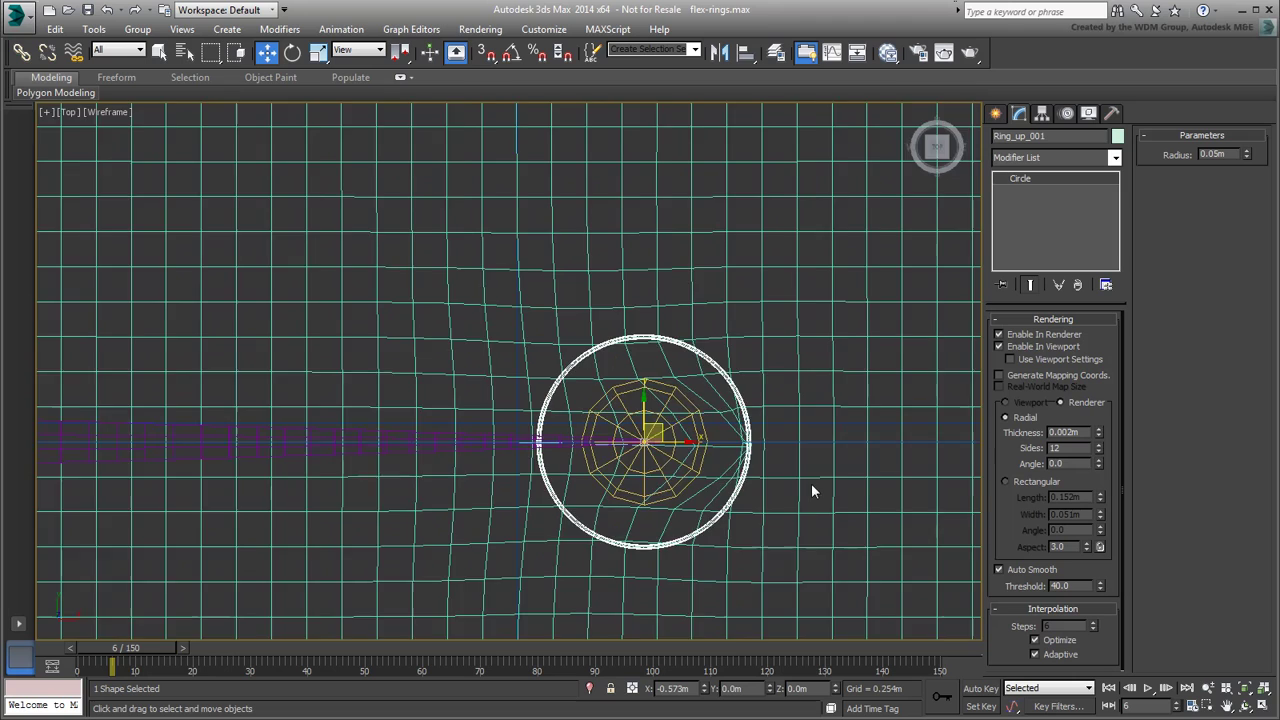
key("alt+w")
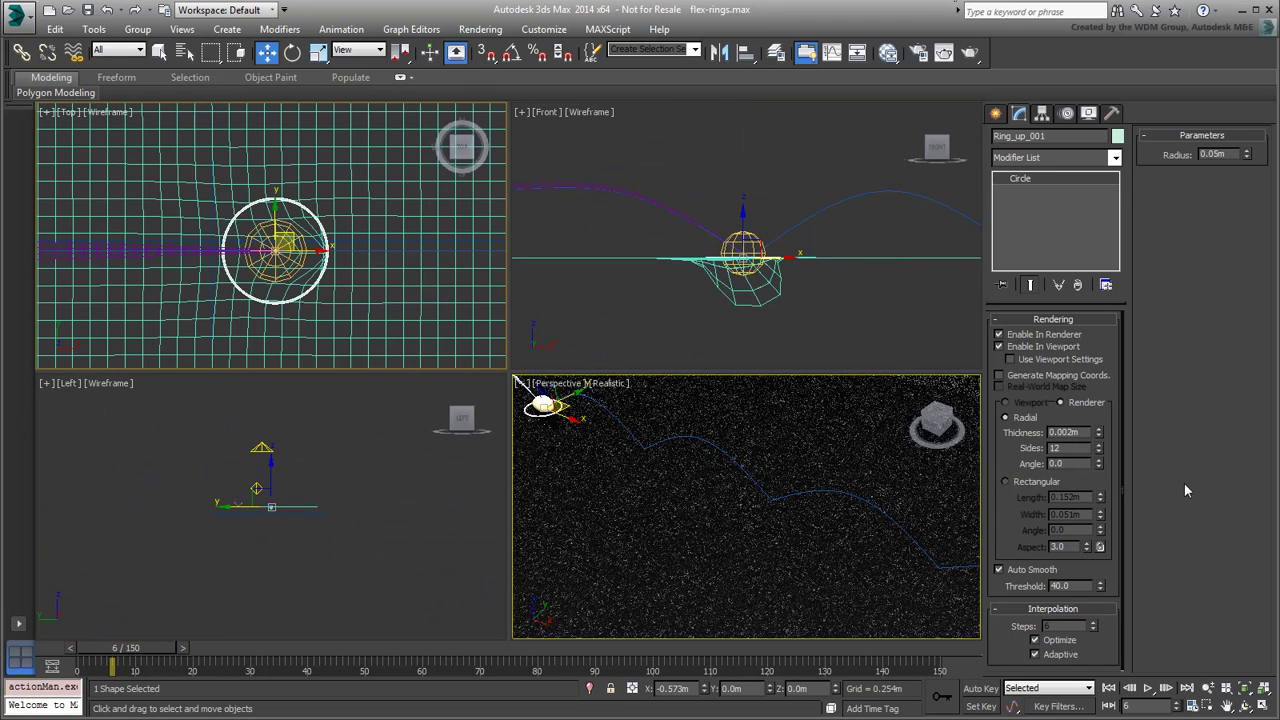
- Move the ring below the water surface in the Front view and set its Z position to -0.07 m
mouse_move(740, 236)
left_mouse_down()
mouse_move(744, 223)
mouse_move(742, 287)
left_mouse_up()
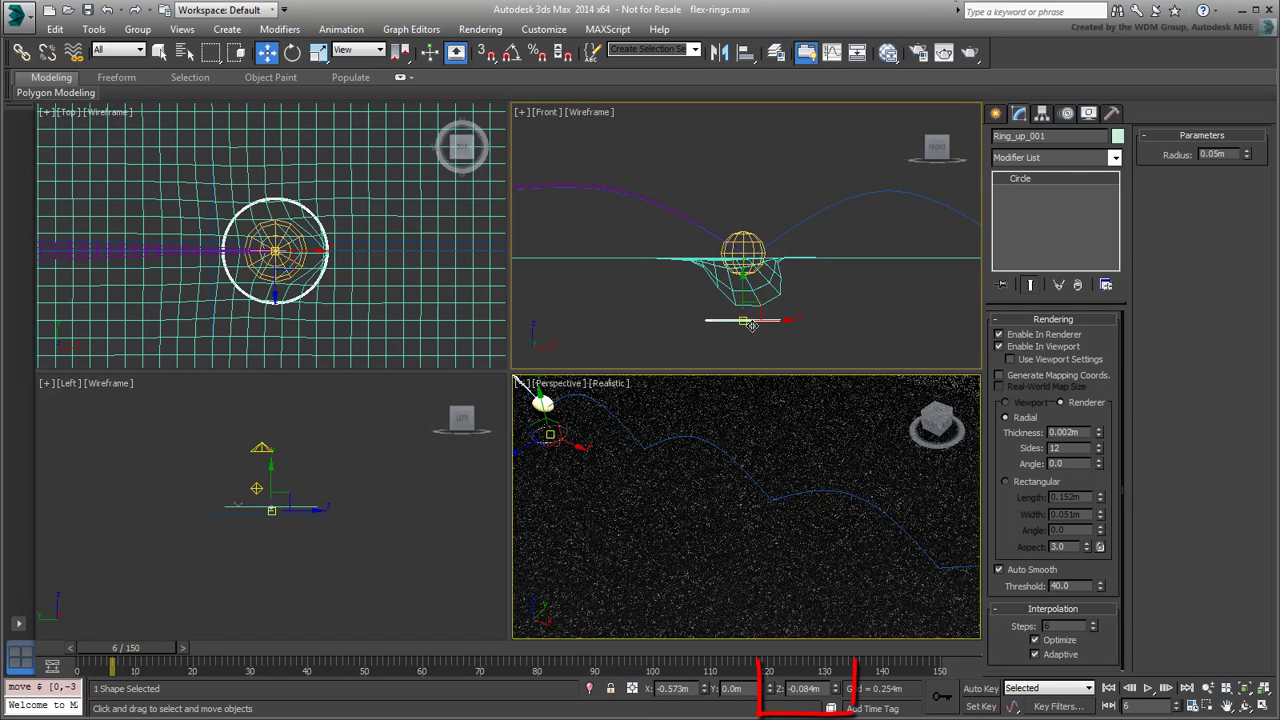
double_click(803, 690)
type("-0.07")
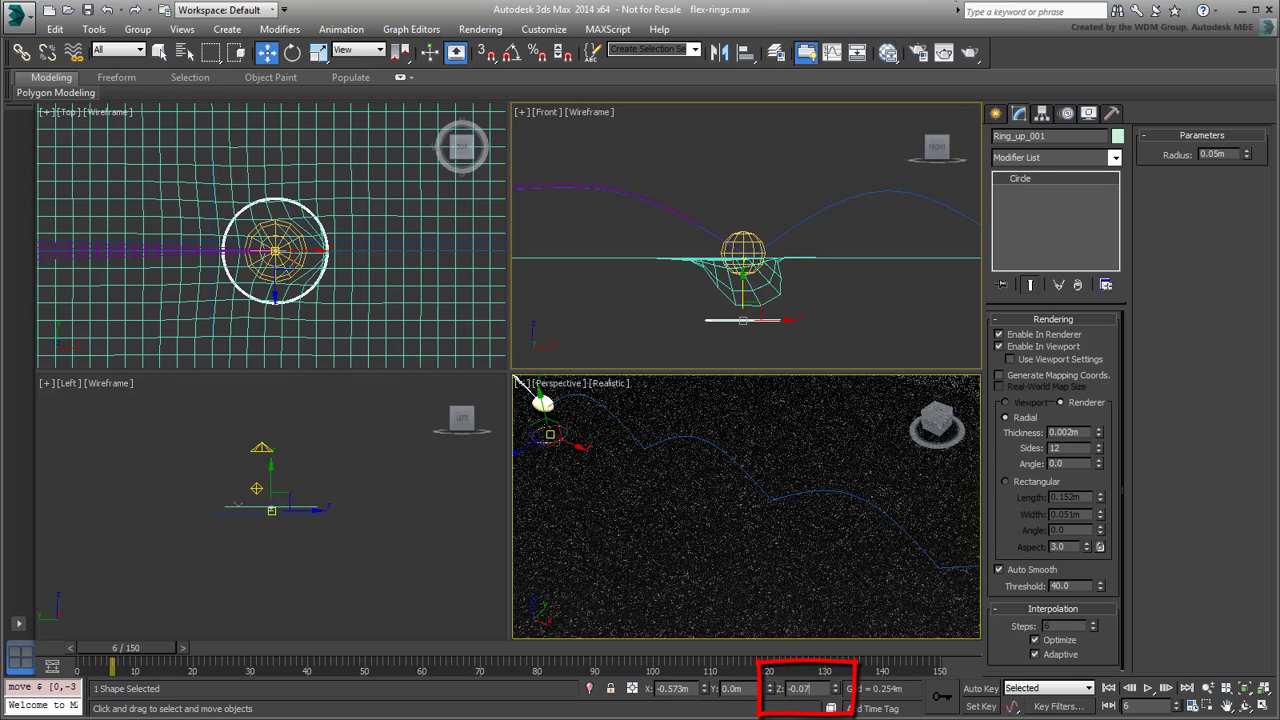
key("Return")
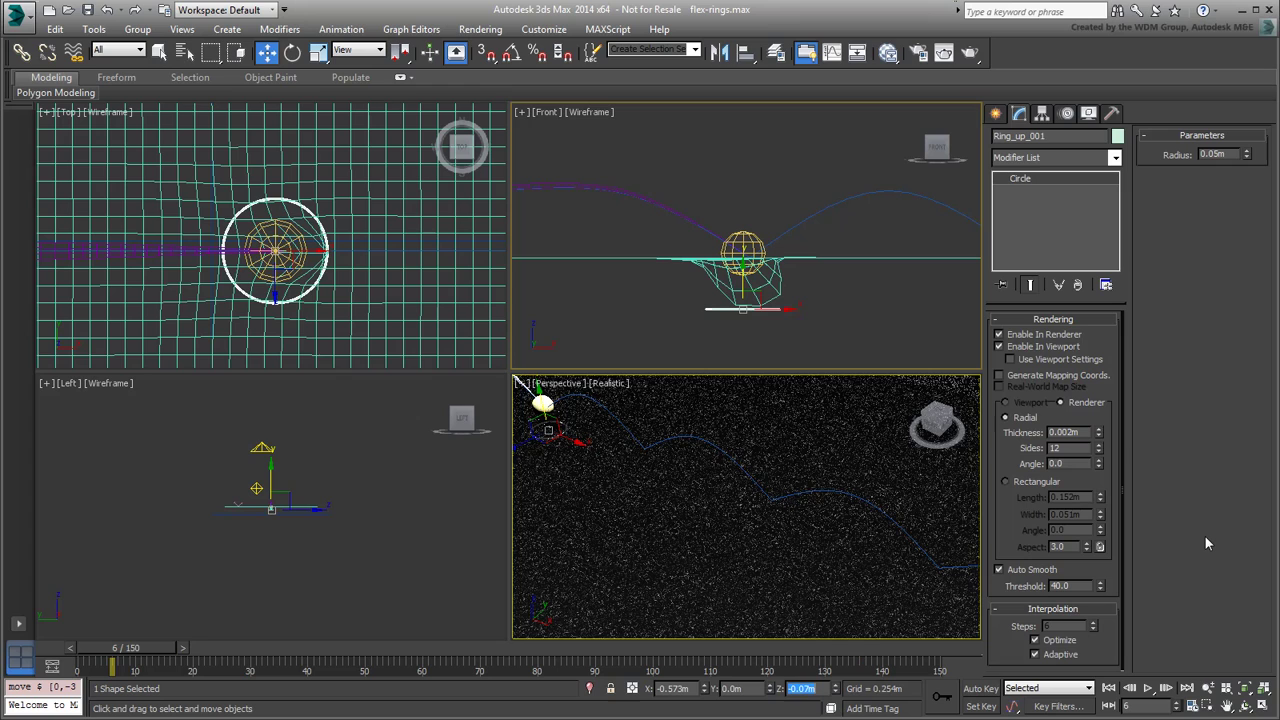
- Create a new Arch & Design material in the Slate Material Editor and assign it to the ring below the water surface
left_click(888, 52)
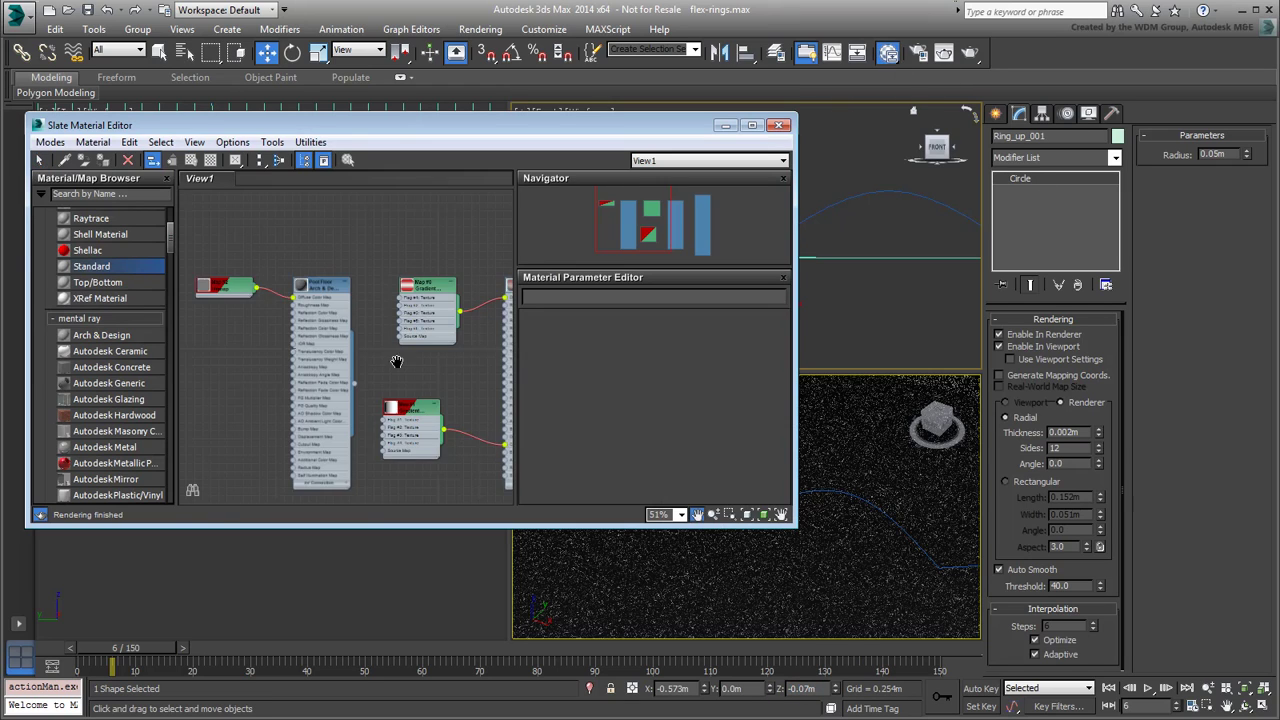
middle_click_drag(397, 361, 345, 223)
left_click_drag(101, 335, 347, 404)
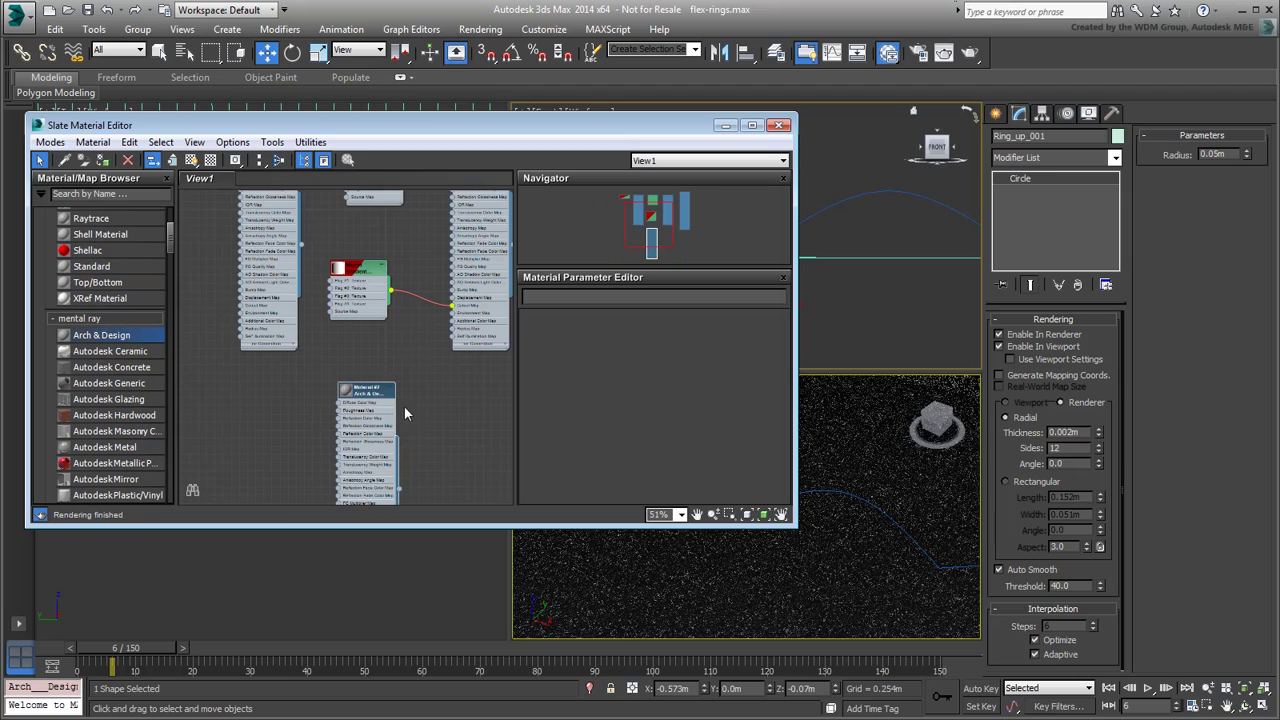
left_click_drag(575, 125, 408, 138)
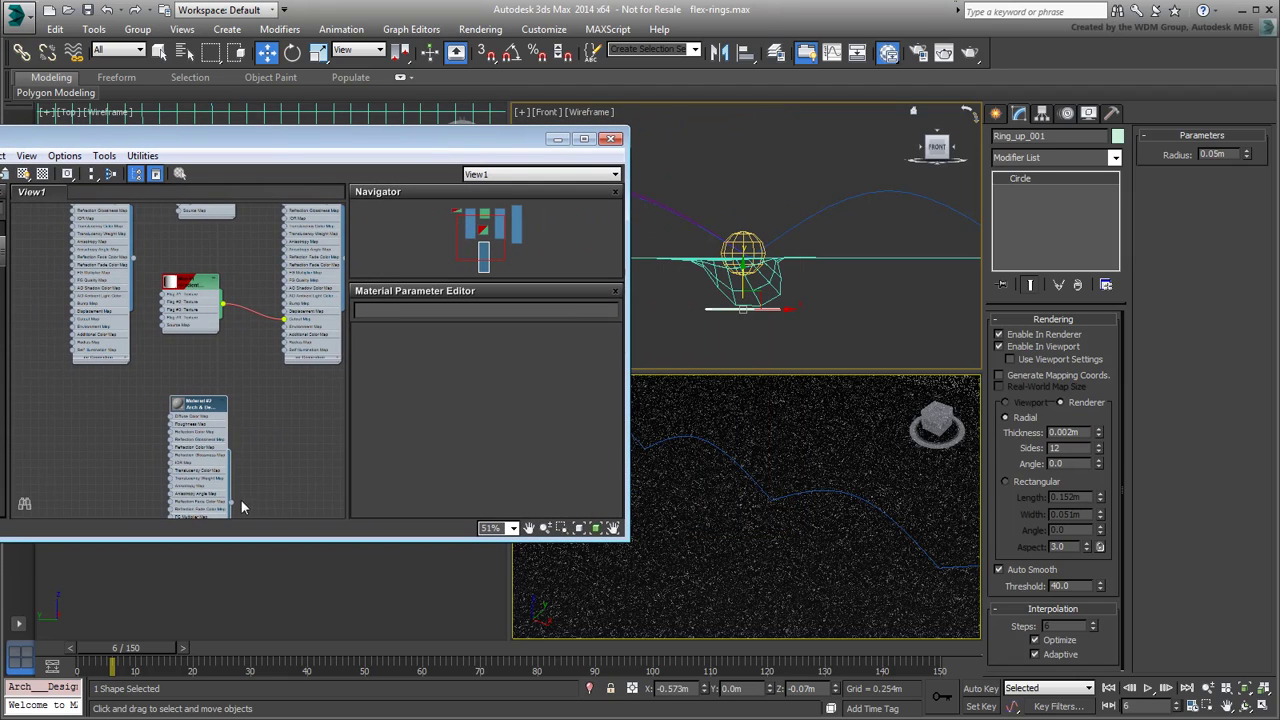
left_click_drag(231, 502, 722, 312)
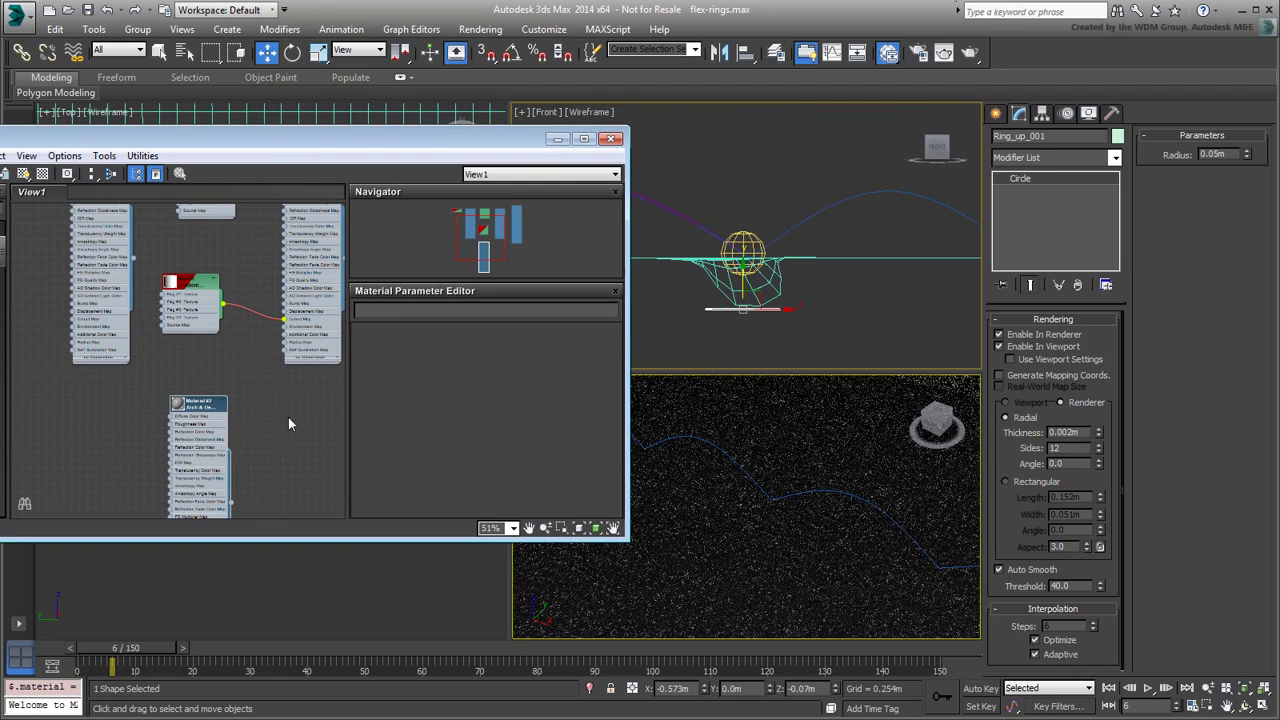
- Open the new Arch & Design material's parameters and rename it Rings_Upper
double_click(199, 408)
left_click(380, 308)
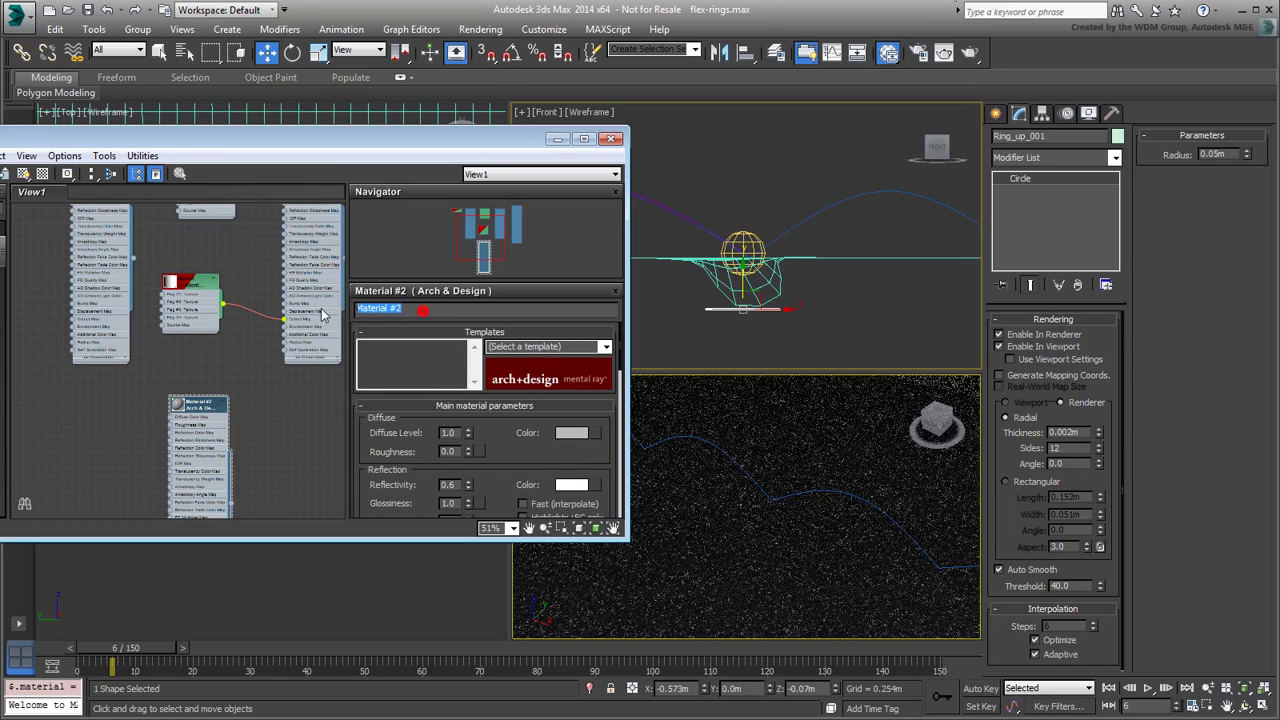
type("Rings_Upper")
key("Return")
- Turn on Self Illumination (Glow) for the Rings_Upper material and set its unitless luminance to 10
scroll(511, 488, "down", 10)
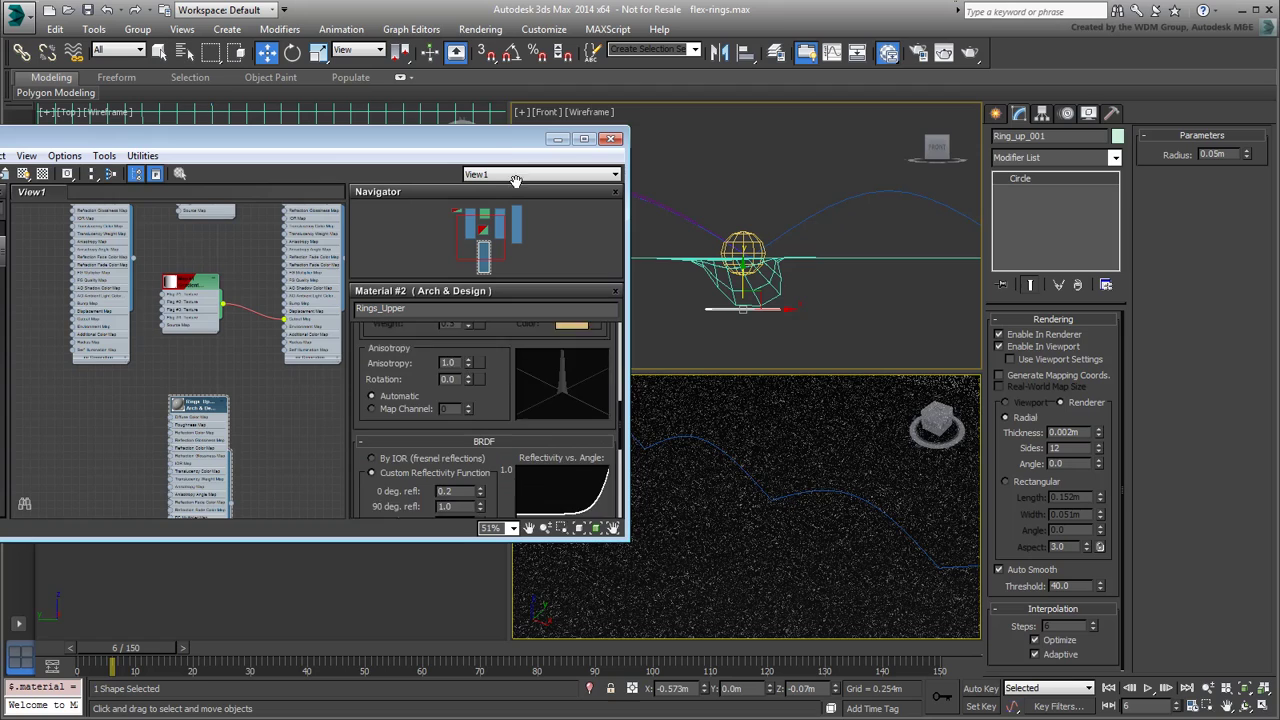
left_click(438, 423)
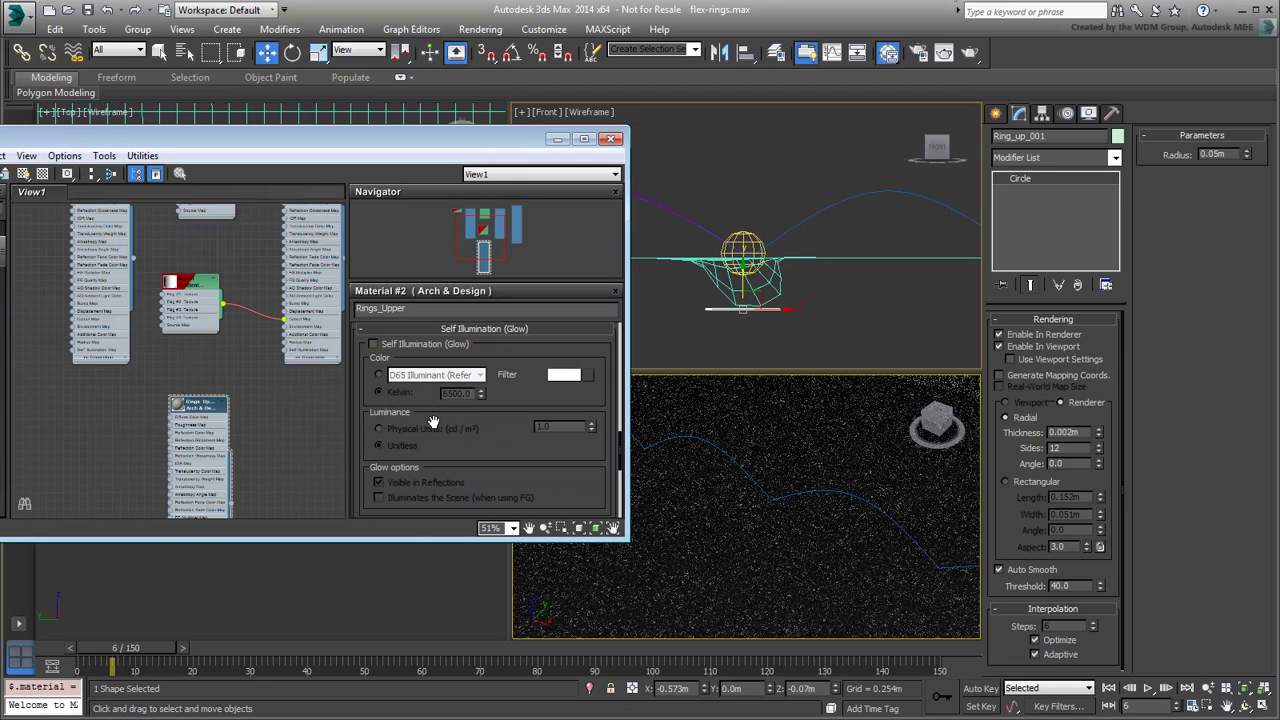
left_click(374, 344)
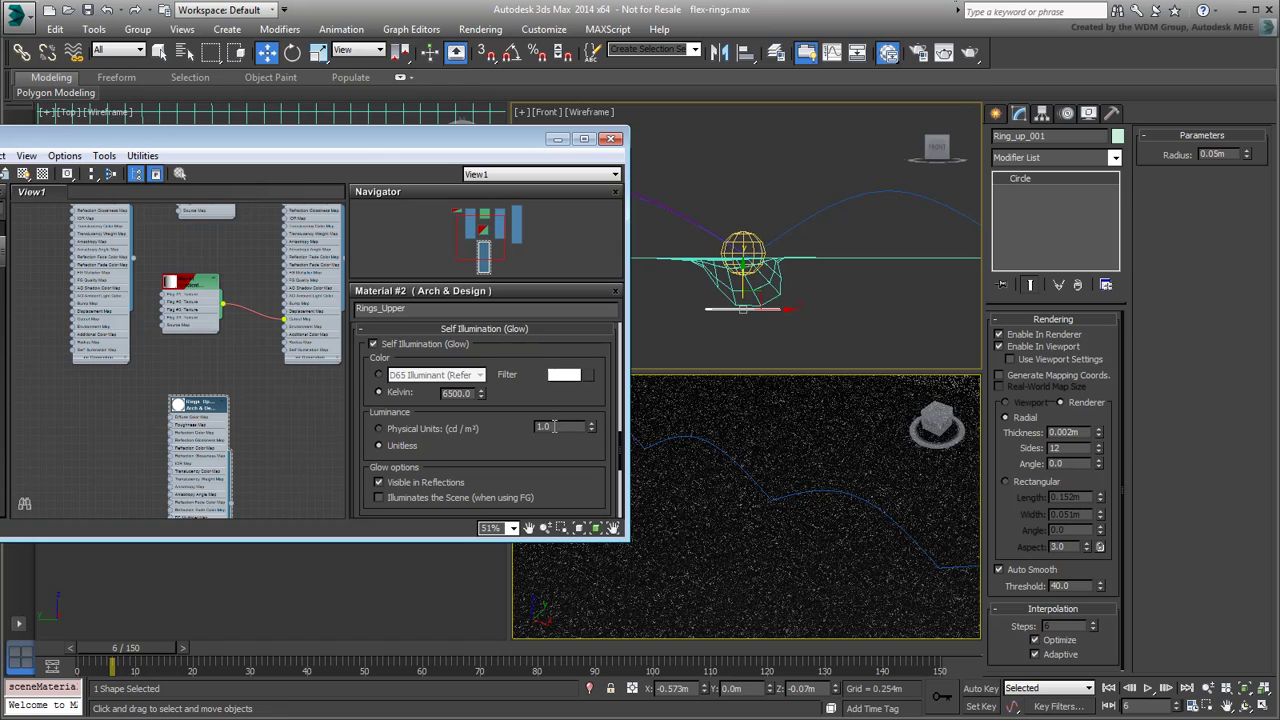
left_click_drag(555, 426, 523, 432)
type("10")
- Test-render the Perspective view at frame 15 to check the glowing ring, and close the render and the material editor
left_click_drag(137, 652, 191, 656)
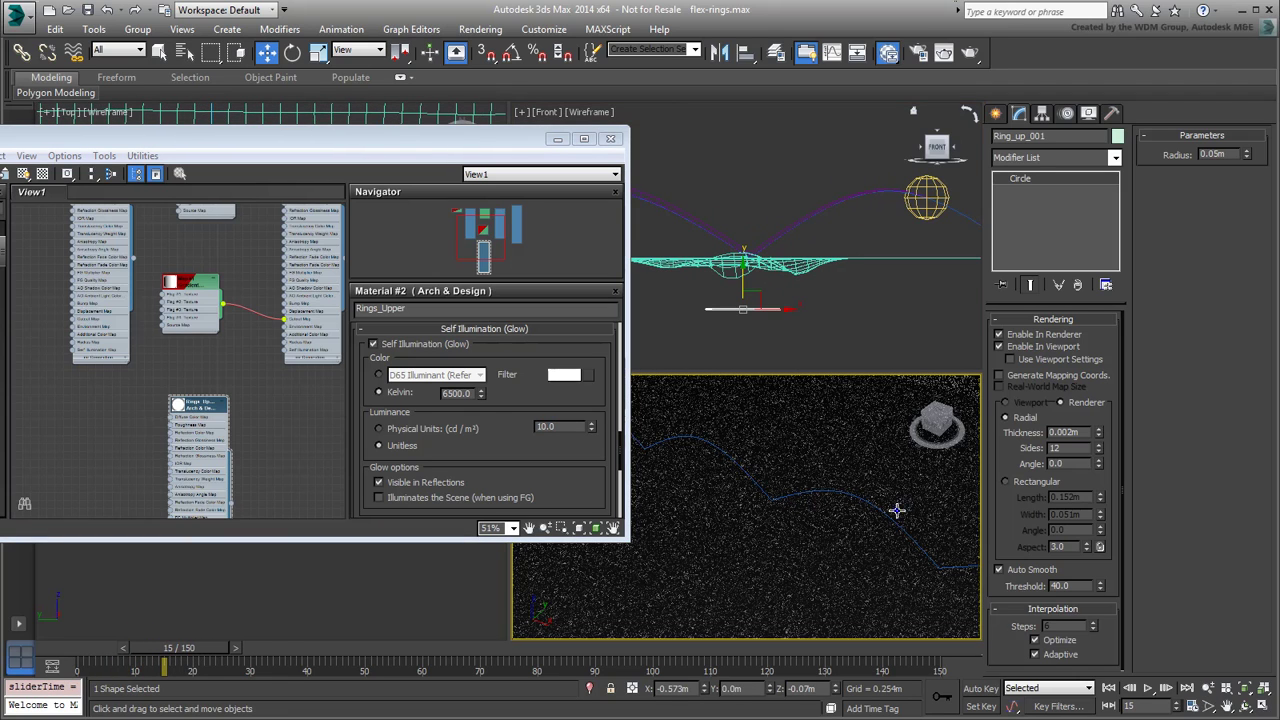
left_click(975, 54)
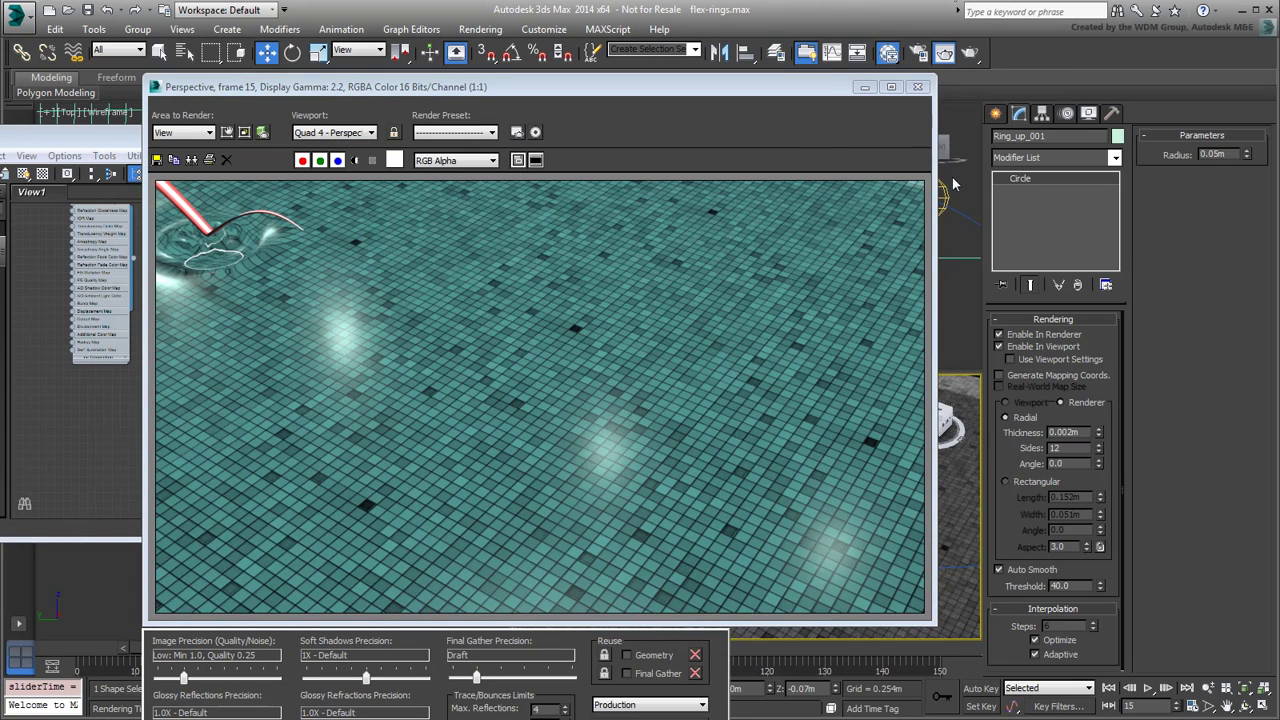
left_click(917, 86)
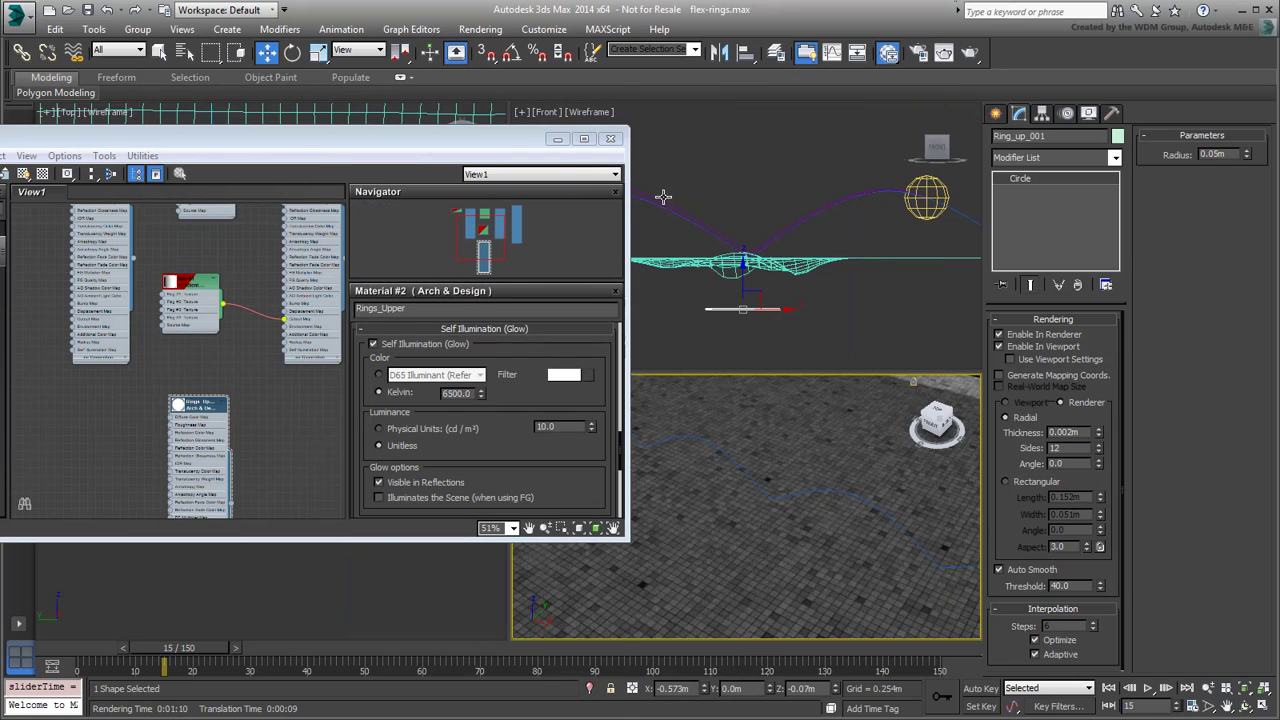
left_click(609, 142)
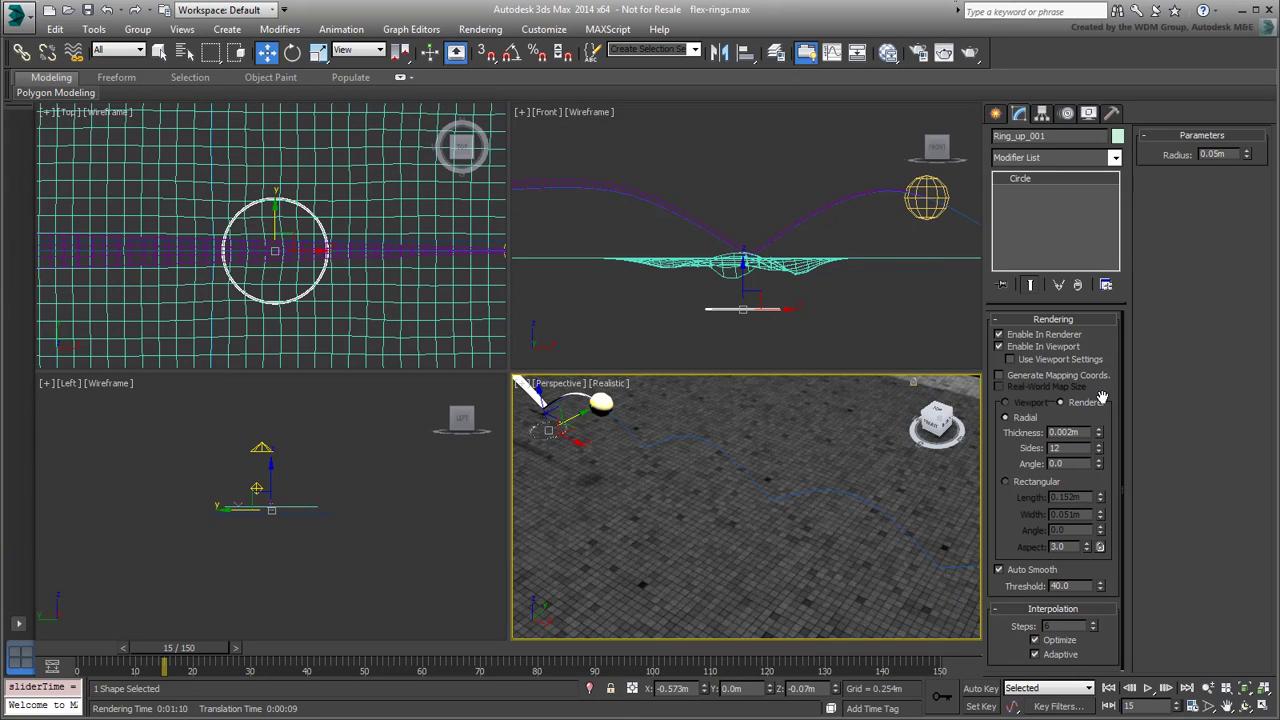
- Reset the ring's radius to 0 and, with Auto Key on, animate it to 0.05 m at frame 9
right_click(1246, 156)
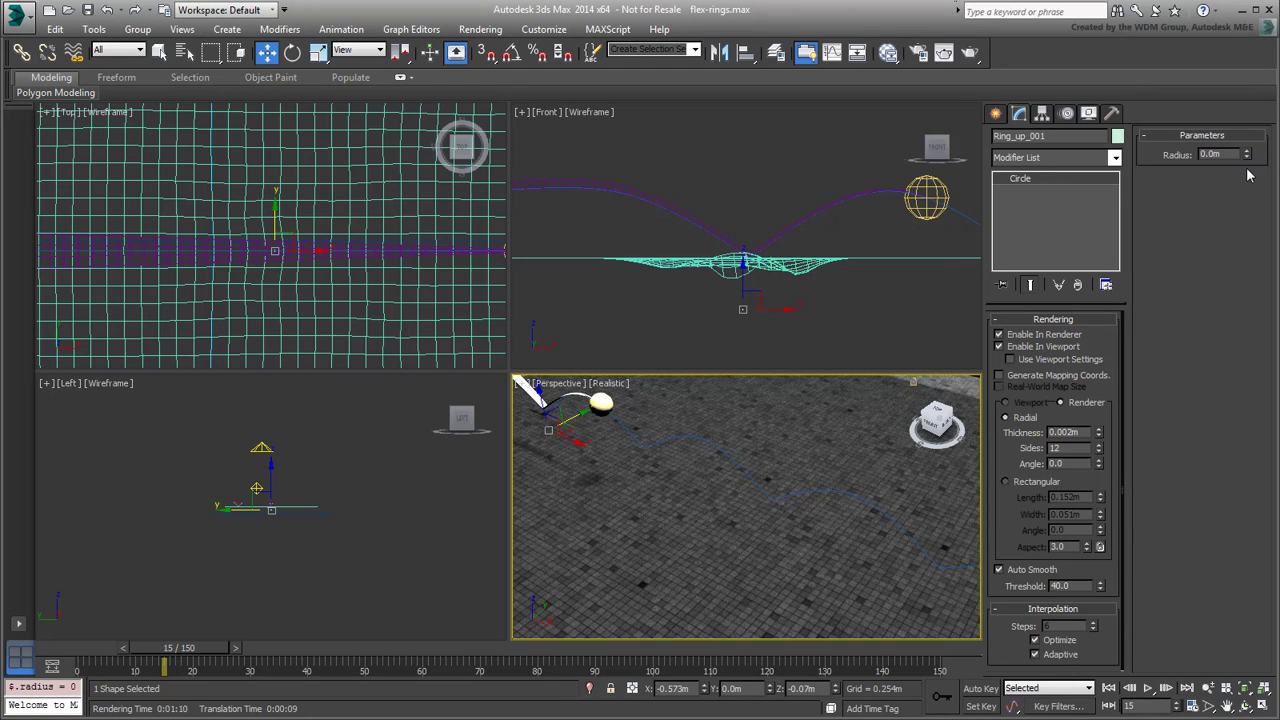
left_click(990, 690)
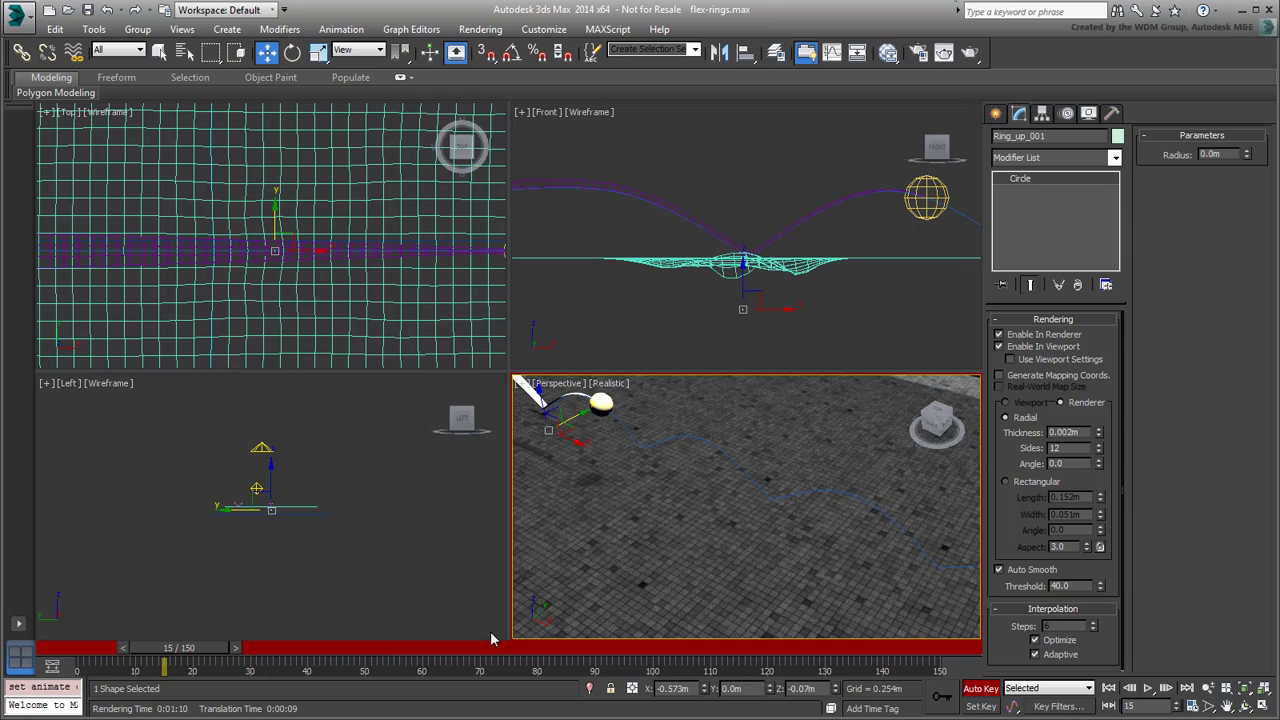
left_click_drag(190, 653, 160, 655)
key("w")
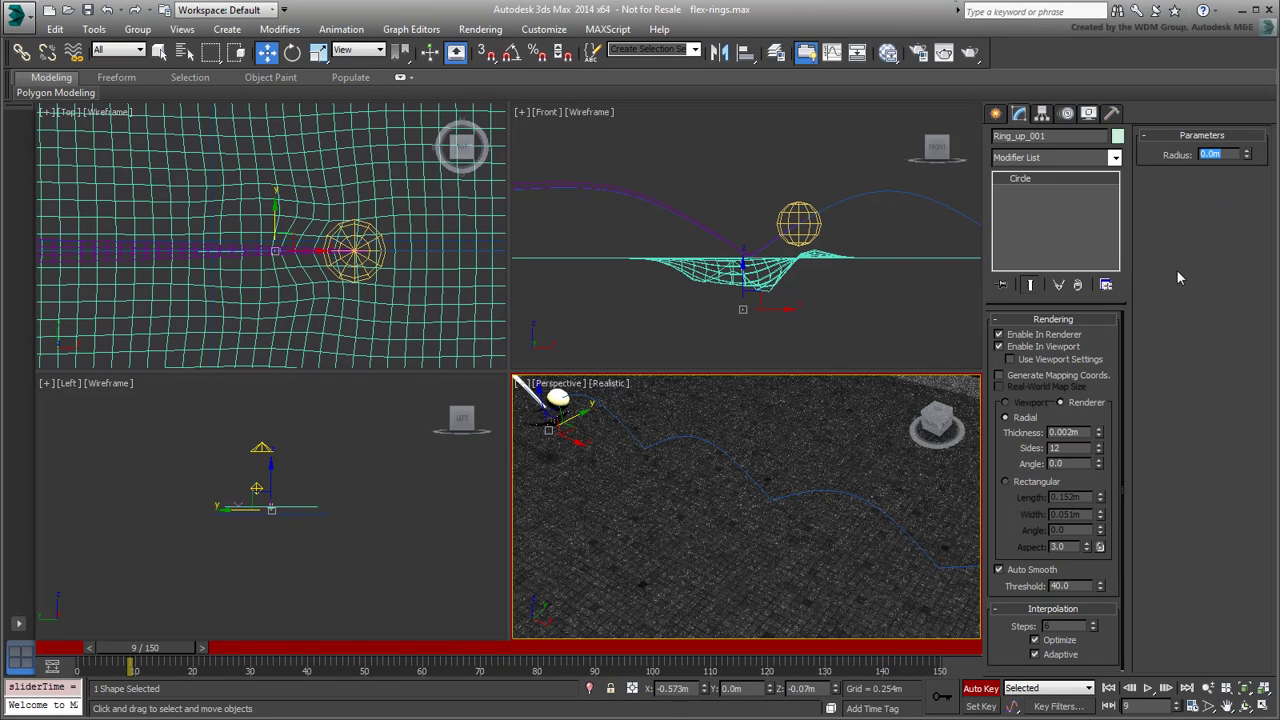
type(".0")
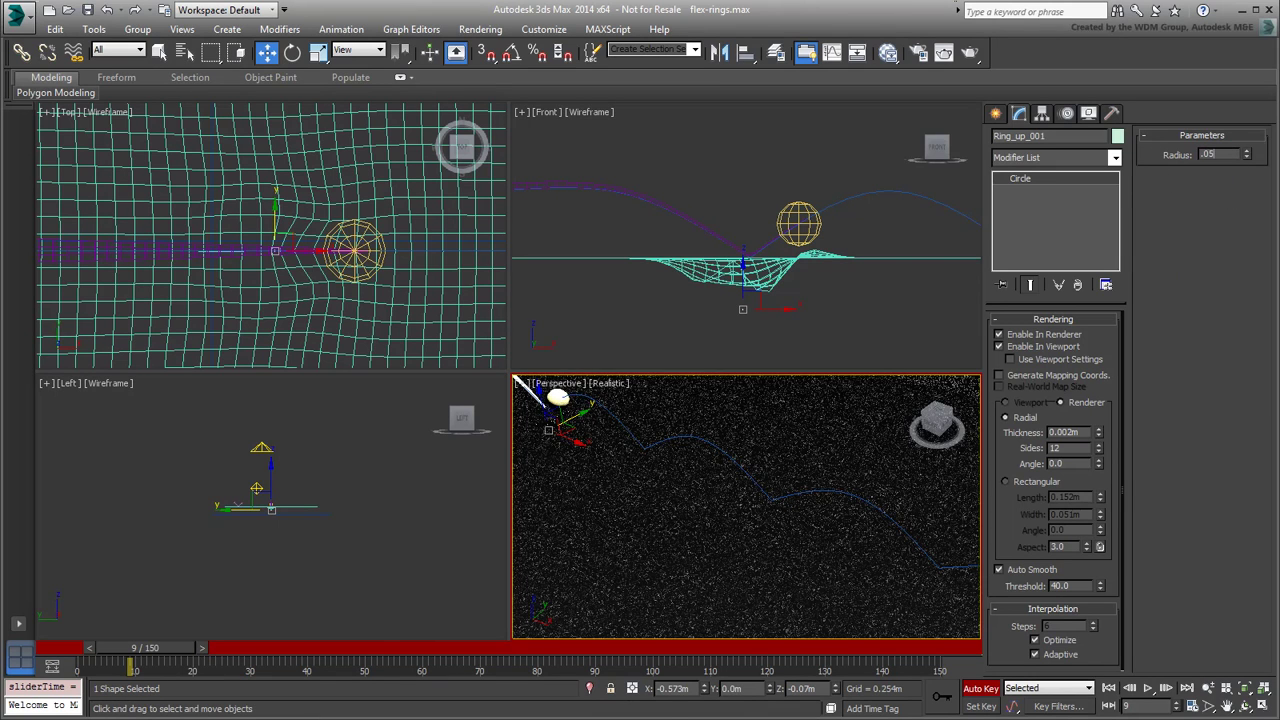
type("5")
key("Return")
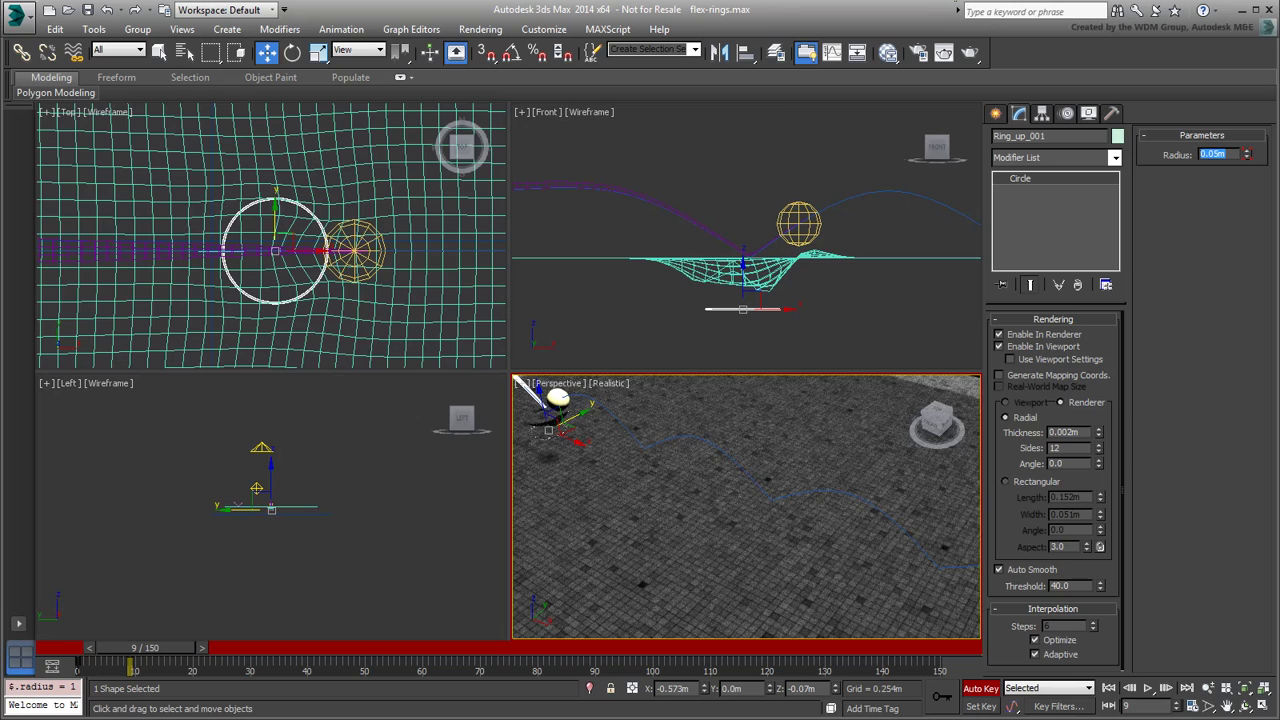
- Move the ring's first radius key from frame 0 to frame 4, scrub to check the growth, and turn off Auto Key
mouse_move(150, 652)
left_mouse_down()
mouse_move(96, 656)
mouse_move(156, 658)
mouse_move(88, 668)
mouse_move(100, 672)
left_mouse_up()
key("w")
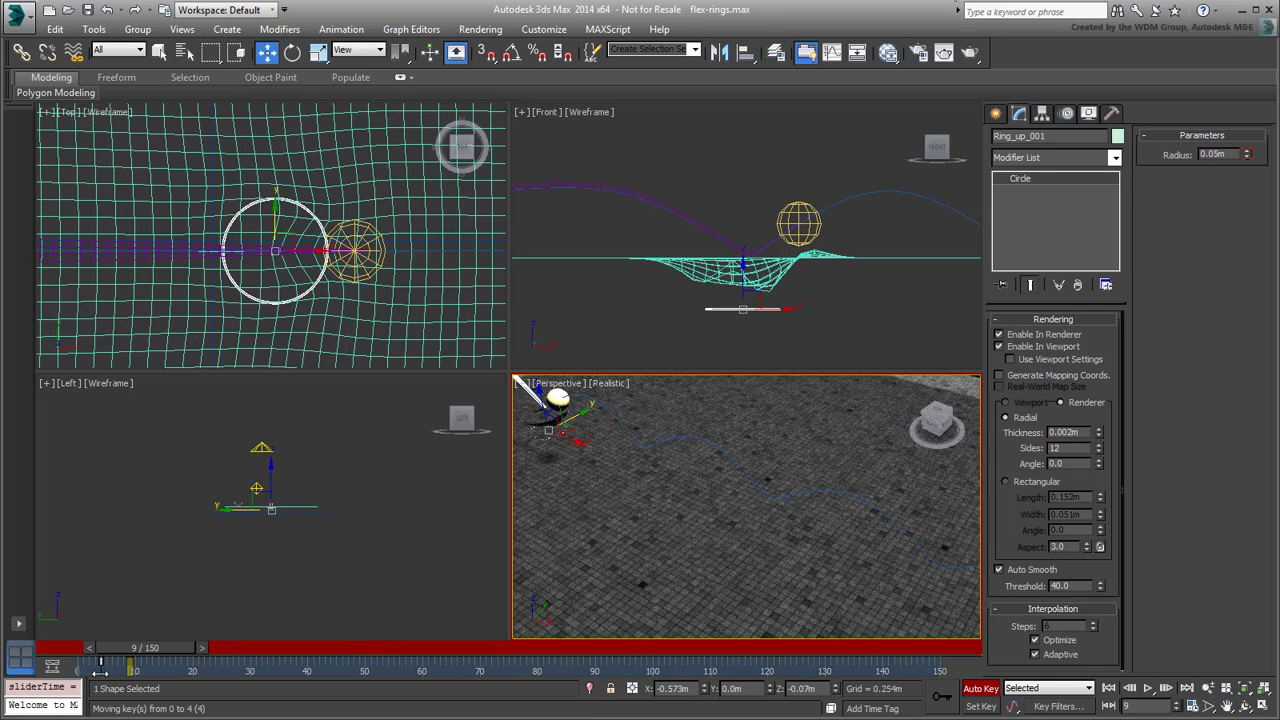
mouse_move(133, 657)
left_mouse_down()
mouse_move(82, 657)
mouse_move(147, 663)
left_mouse_up()
key("w")
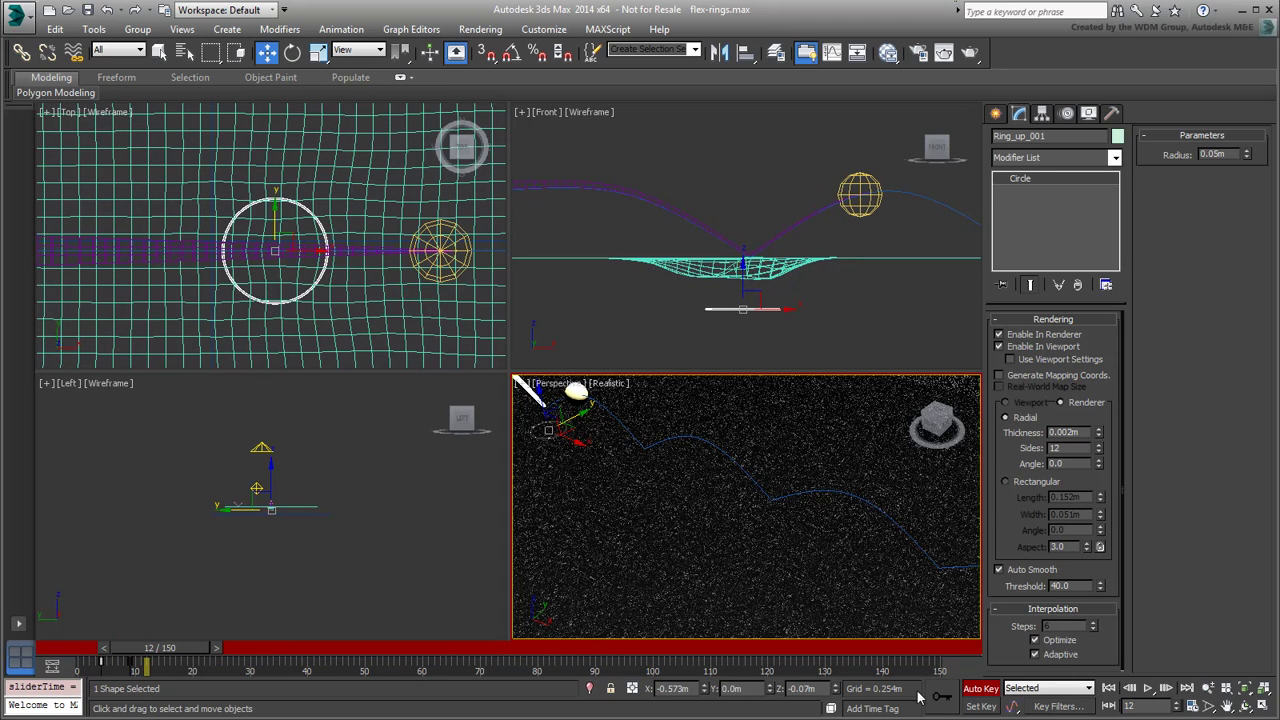
left_click(977, 689)
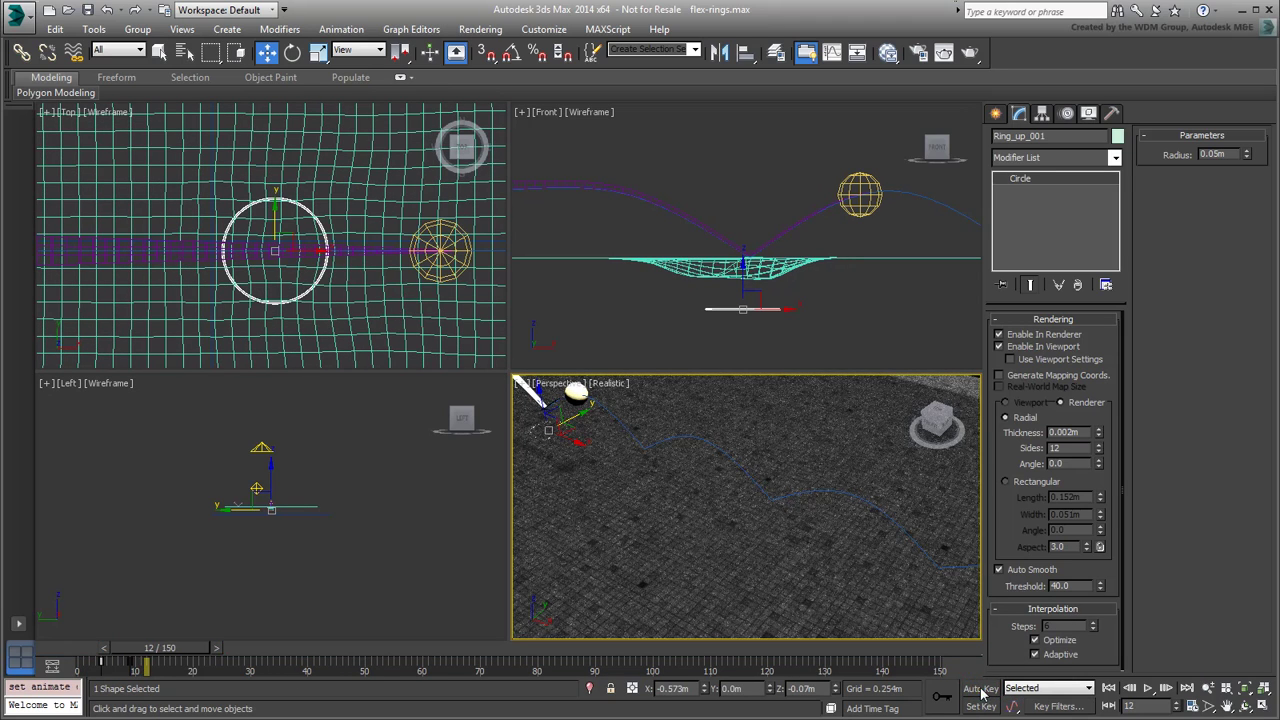
- At frame 20, clone the ring along X to the second impact point as a copy named Ring_up_002
middle_click_drag(906, 318, 757, 283)
middle_click_drag(330, 300, 260, 295)
middle_click_drag(540, 320, 542, 329)
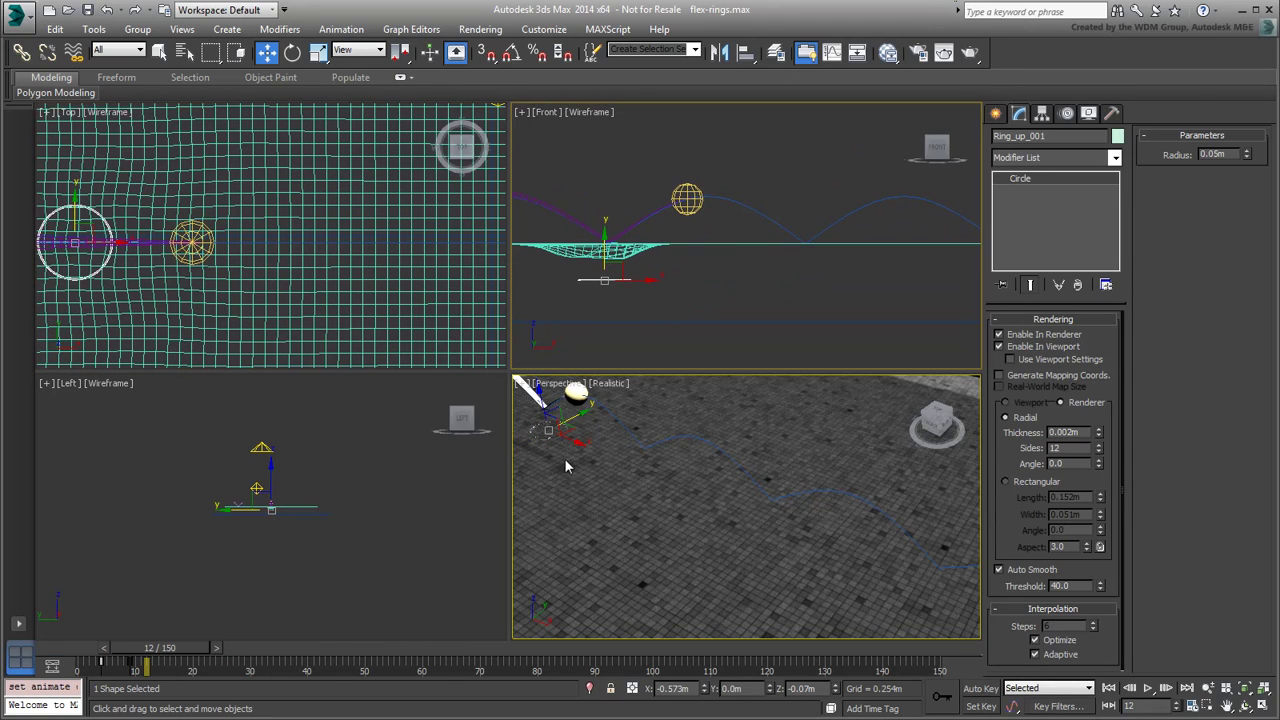
left_click_drag(150, 662, 207, 662)
key("w")
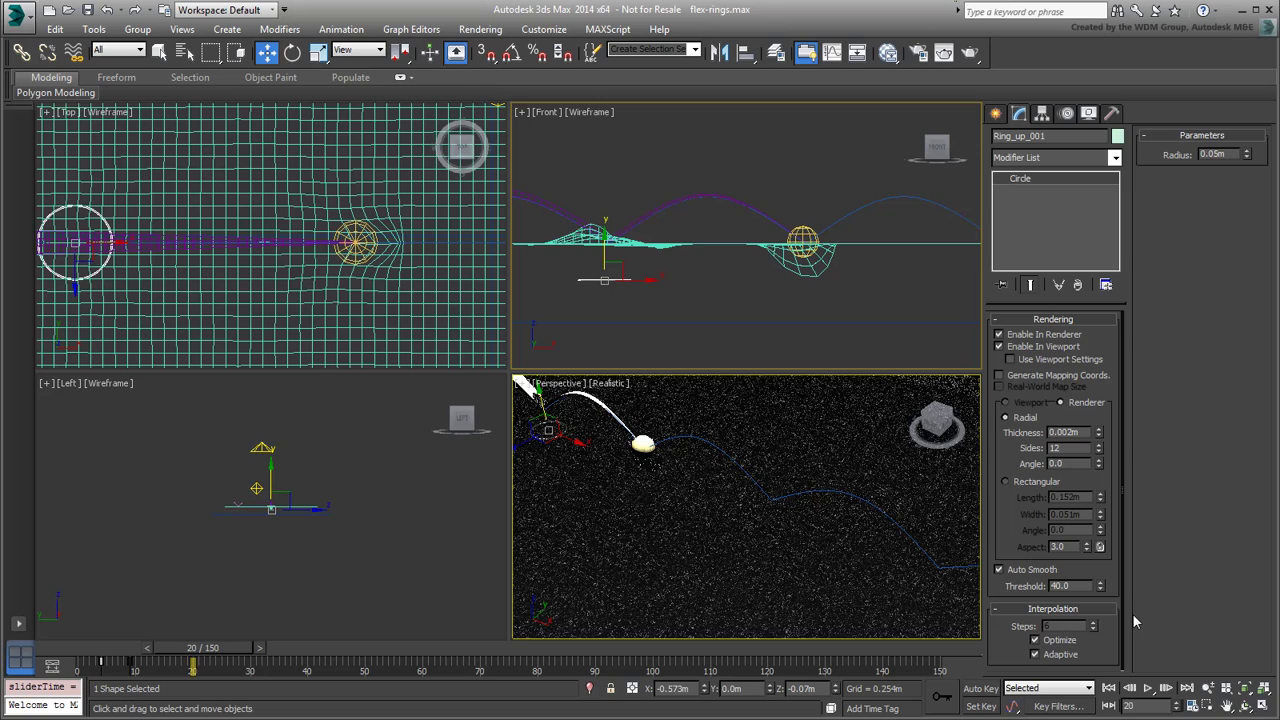
mouse_move(653, 281)
left_mouse_down("shift")
mouse_move(845, 281)
mouse_move(838, 316)
left_mouse_up("shift")
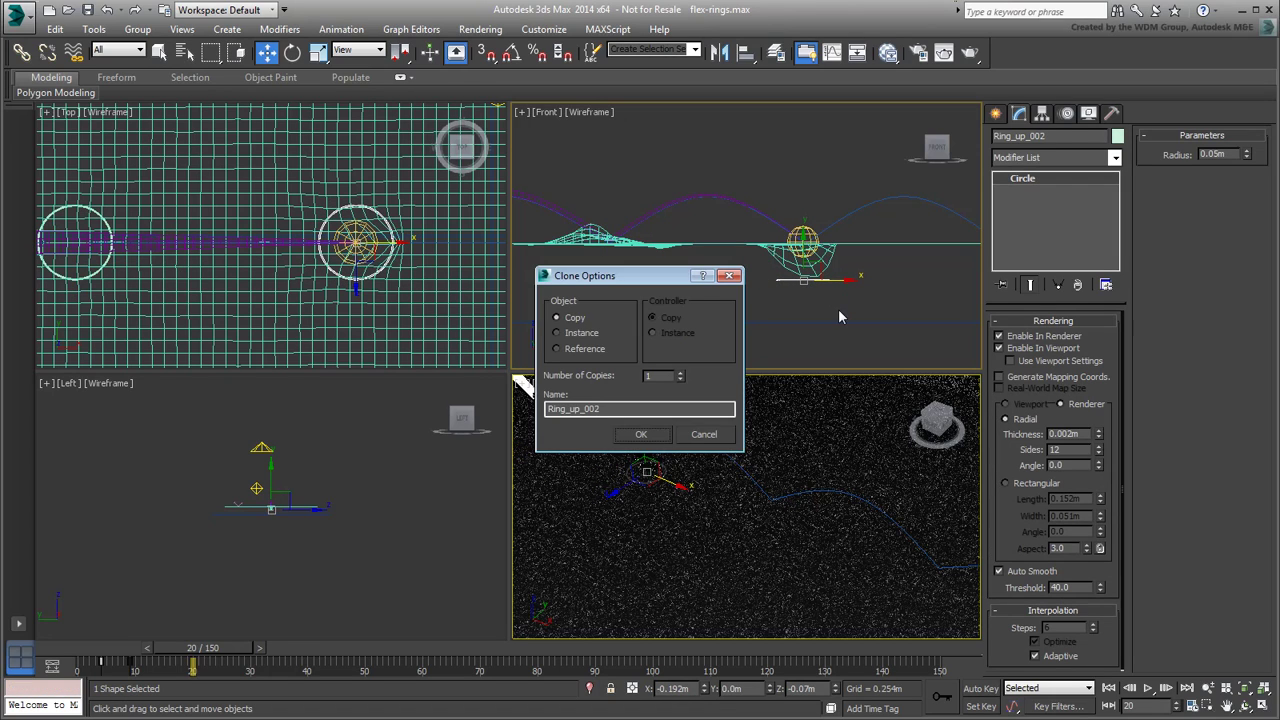
left_click(641, 434)
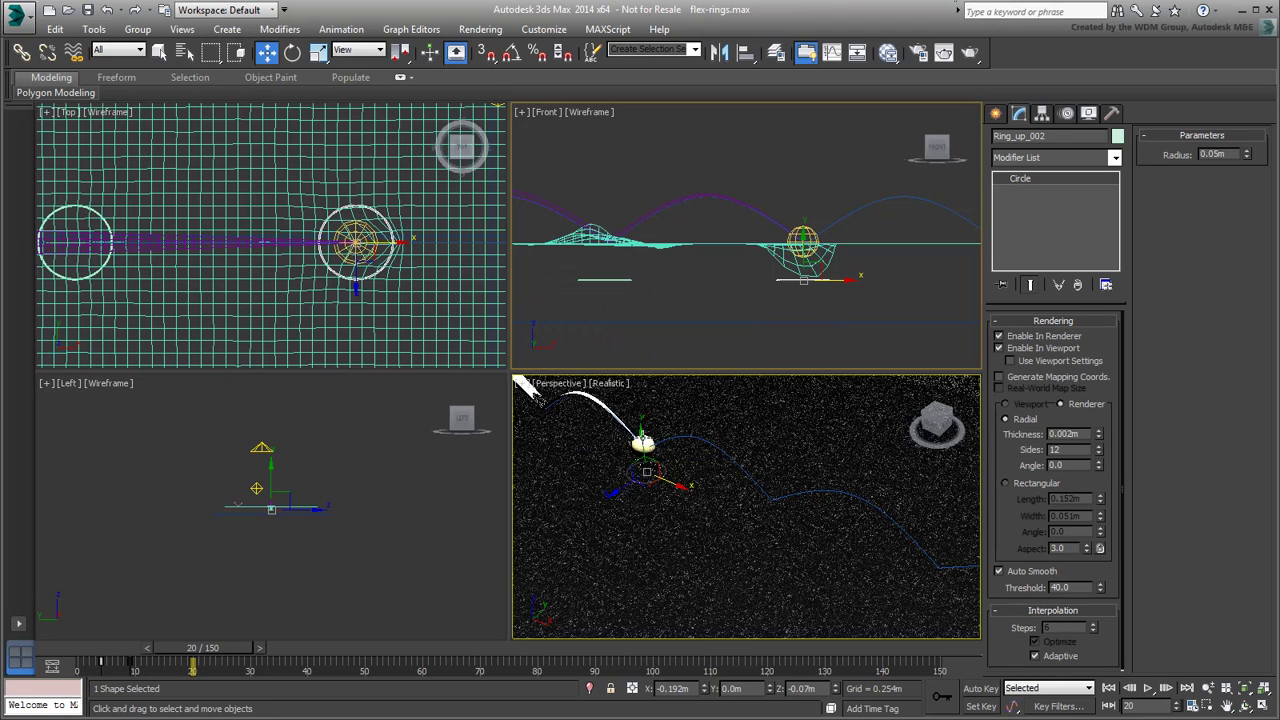
- Shift the animation keys of Ring_up_002 to frames 18 and 23 to match the second bounce
mouse_move(212, 654)
left_mouse_down()
mouse_move(200, 654)
mouse_move(234, 652)
mouse_move(207, 652)
left_mouse_up()
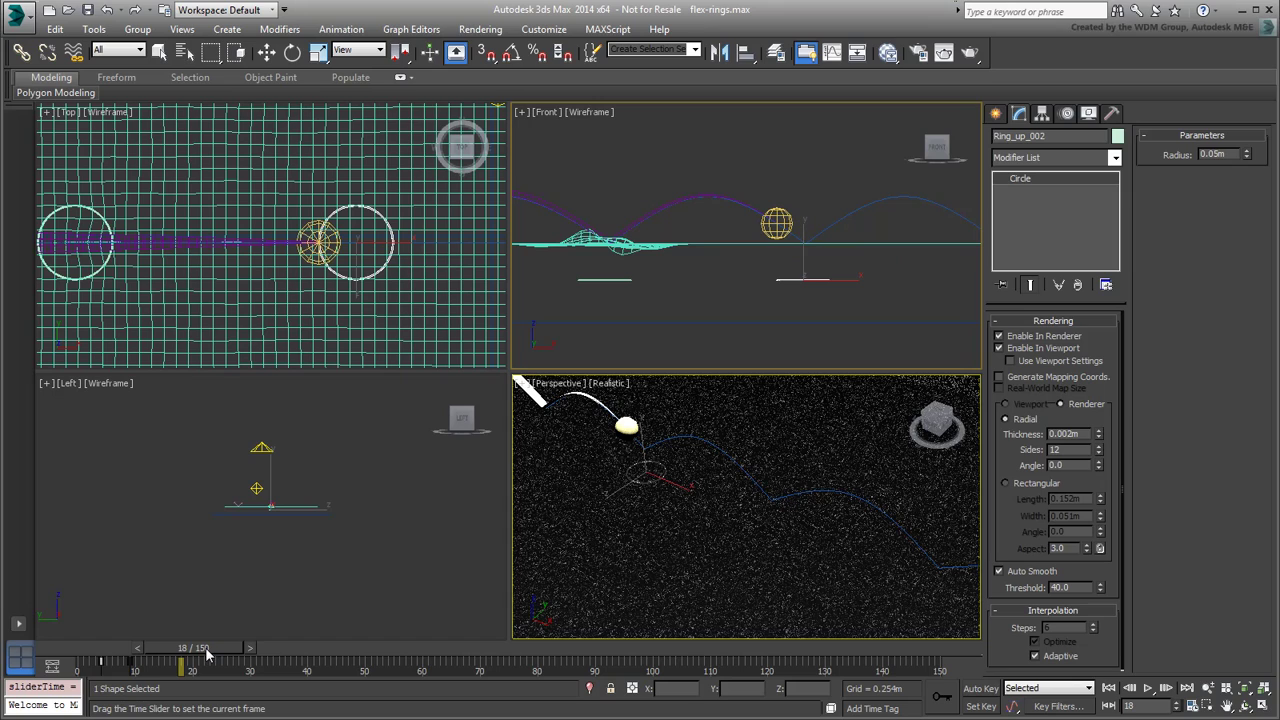
key("w")
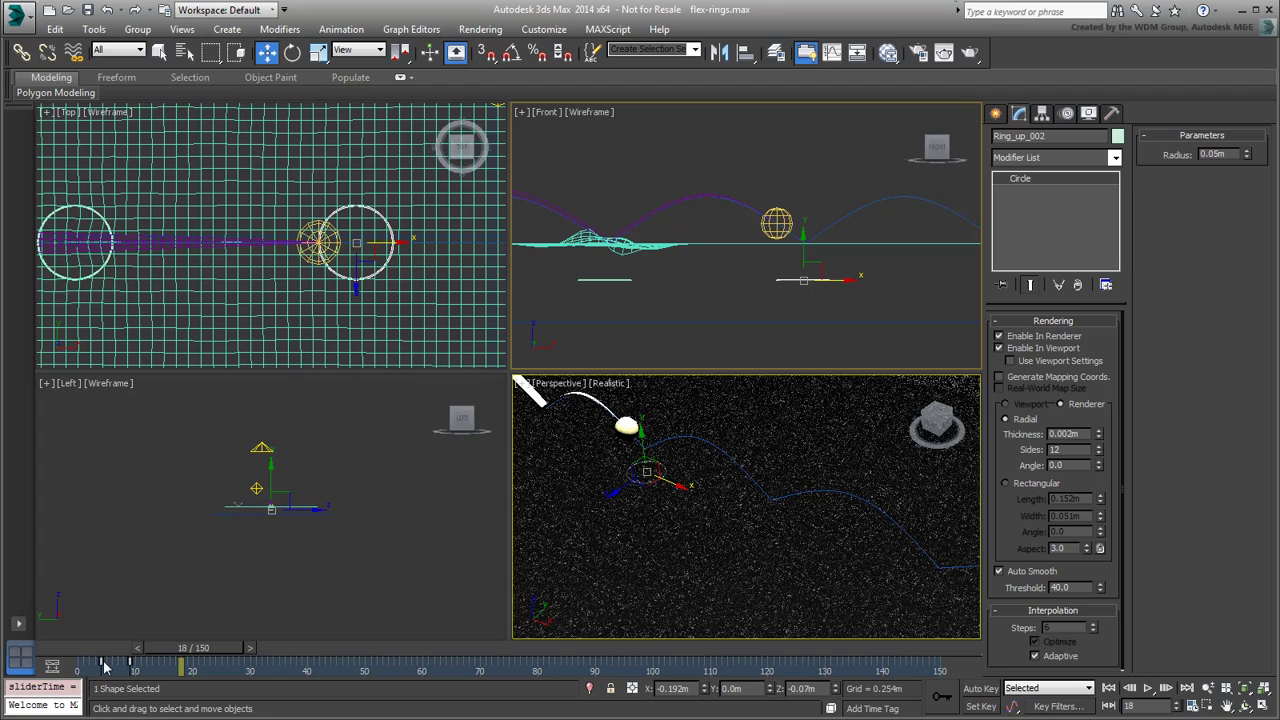
left_click_drag(105, 667, 236, 662)
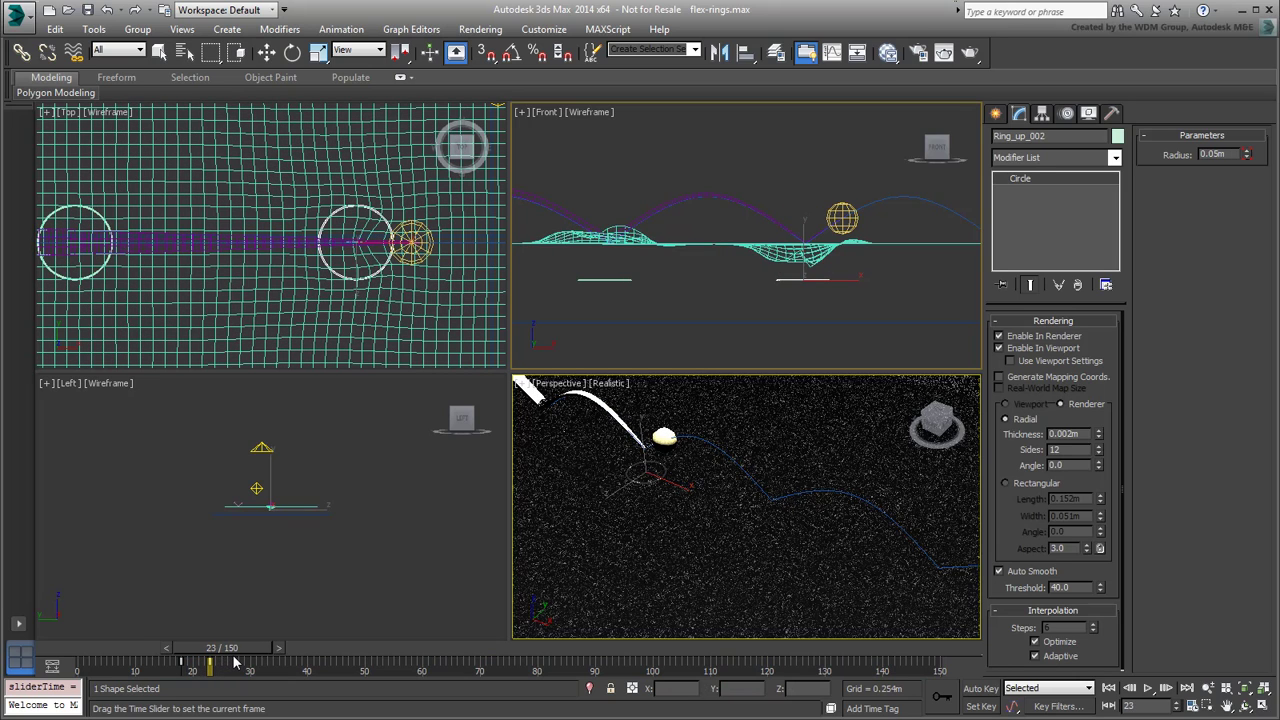
key("w")
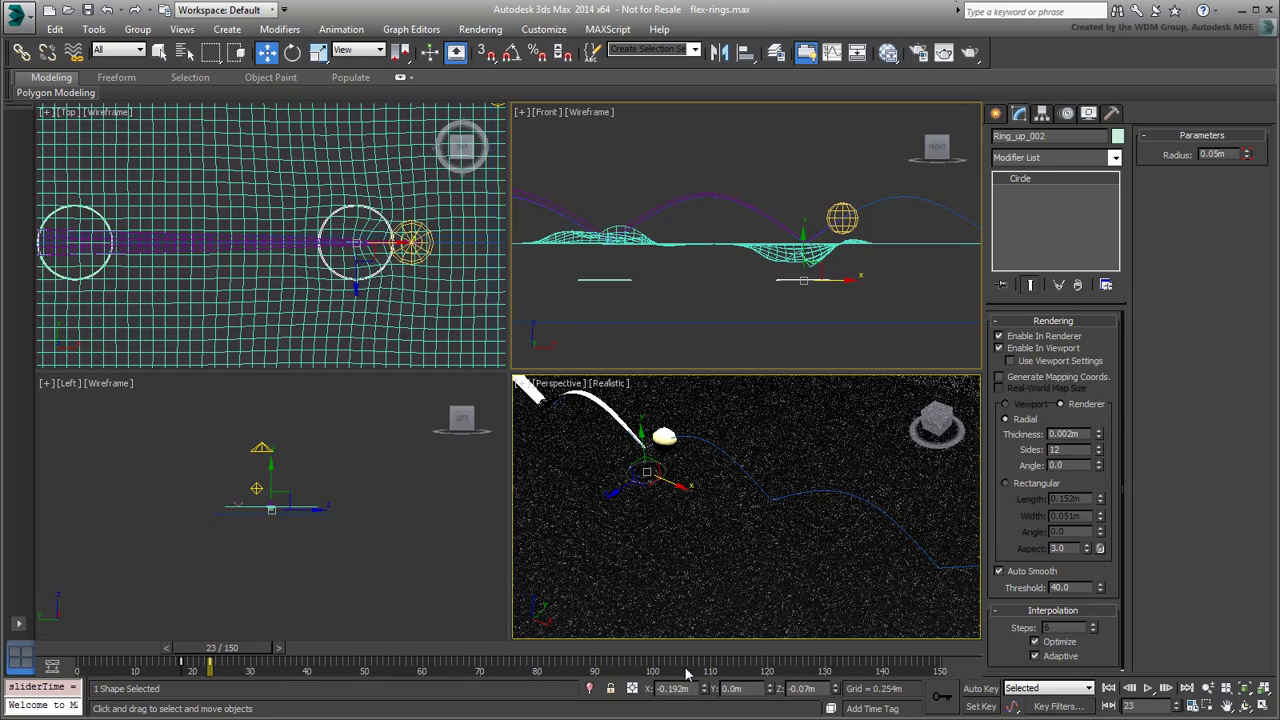
- At frame 34, clone the second ring along X to the third impact point as a copy named Ring_up_003
middle_click_drag(852, 324, 669, 315)
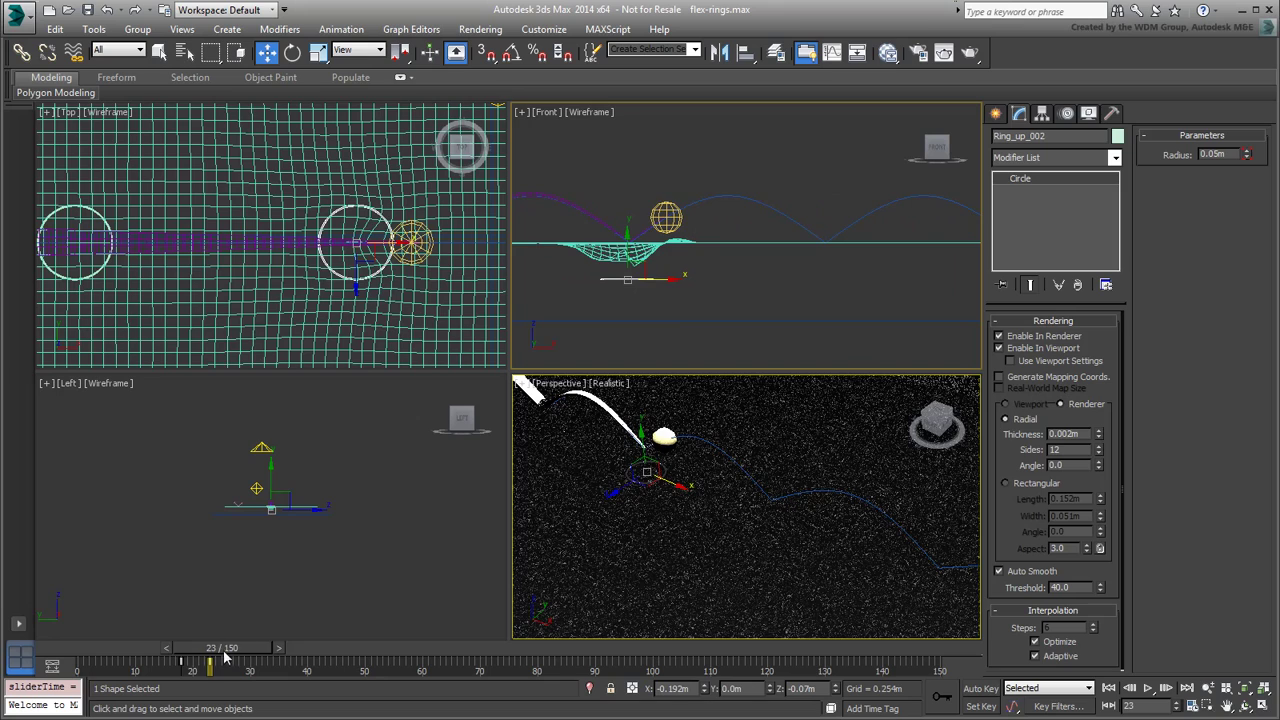
left_click_drag(226, 657, 290, 668)
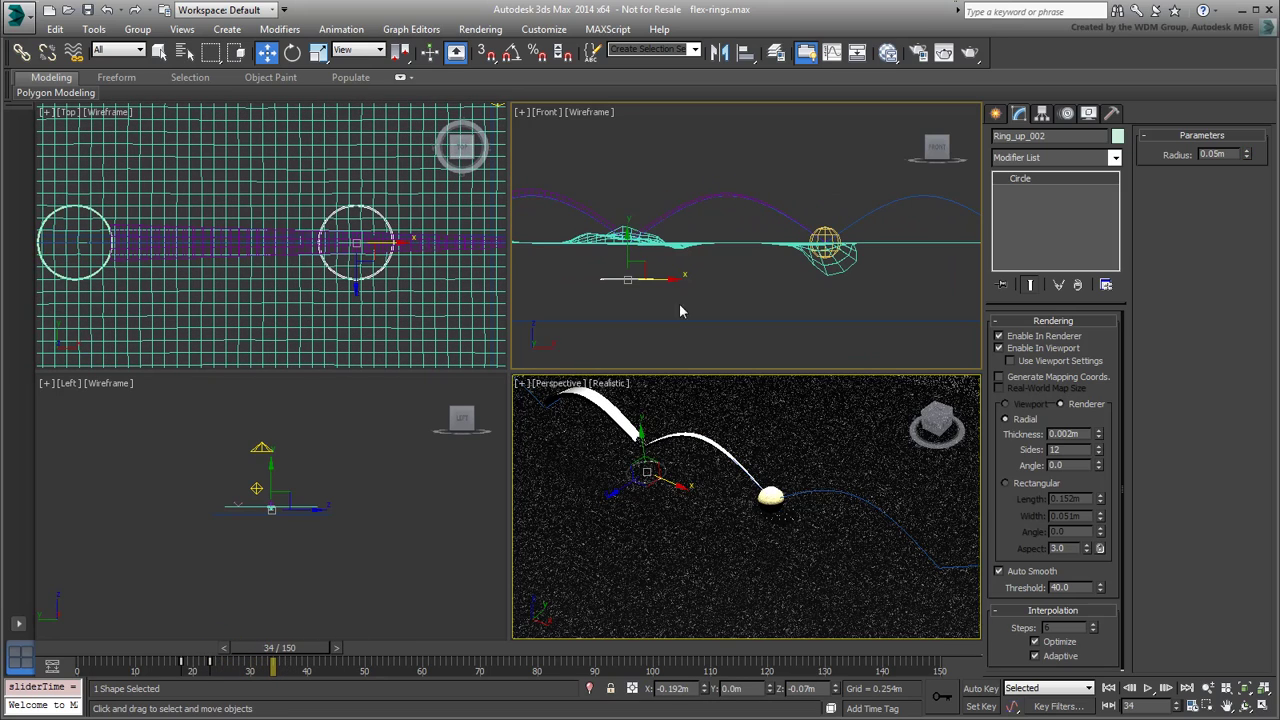
left_click(838, 279)
key("ctrl+v")
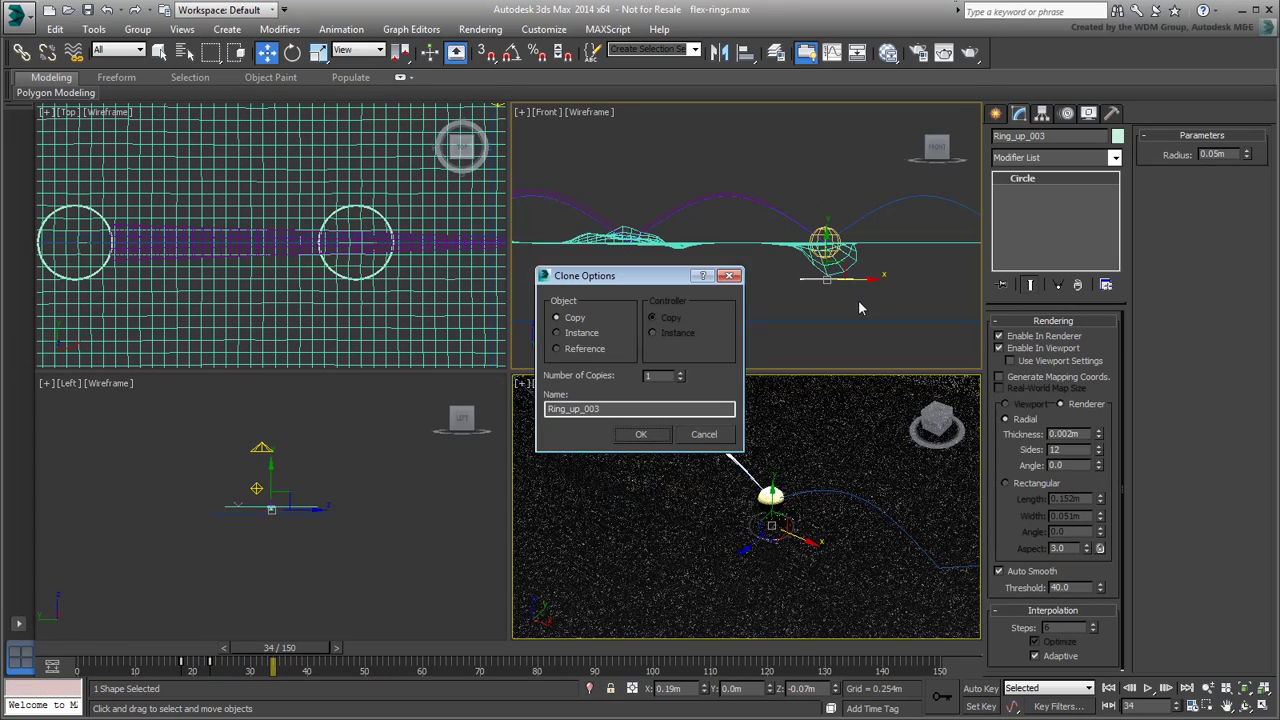
left_click(634, 440)
- Shift the animation keys of Ring_up_003 so that its growth starts at frame 32
left_click_drag(291, 652, 281, 652)
key("w")
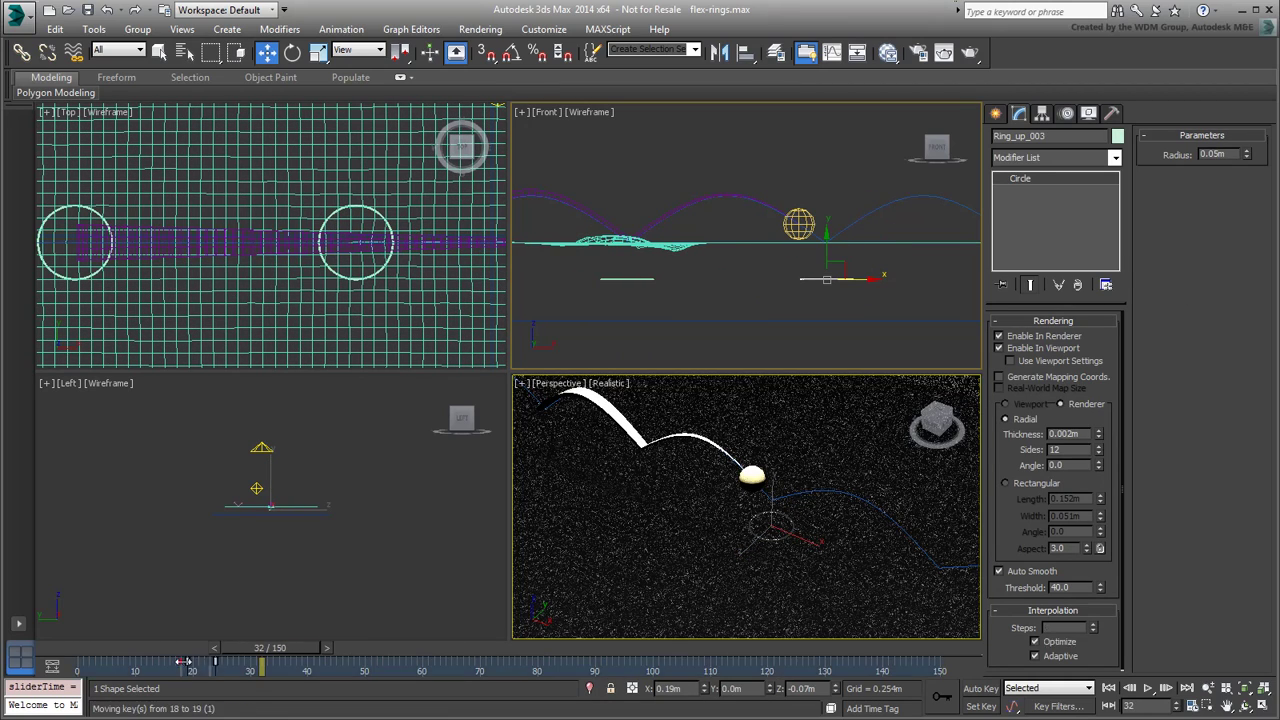
left_click_drag(180, 668, 320, 655)
- At frame 48, clone the third ring along X to the fourth impact point as a copy named Ring_up_004
middle_click_drag(873, 358, 662, 346)
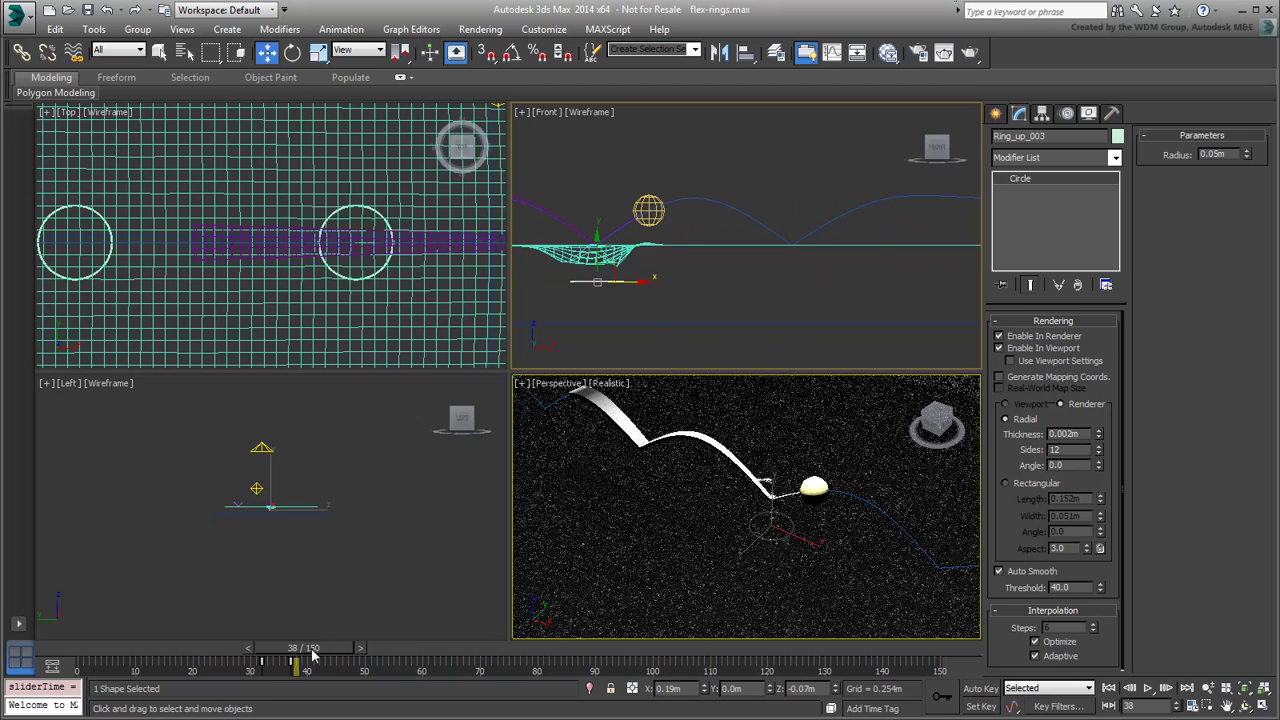
left_click_drag(312, 653, 366, 663)
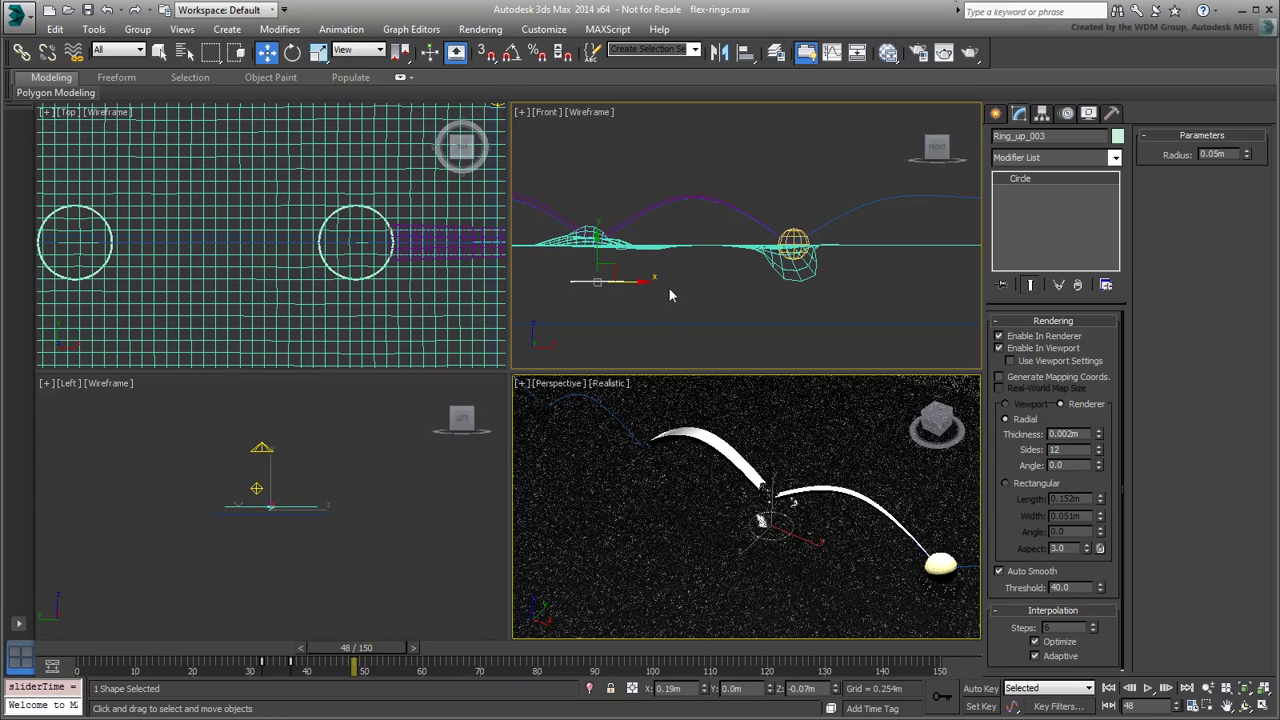
left_click_drag(630, 283, 825, 283, "shift")
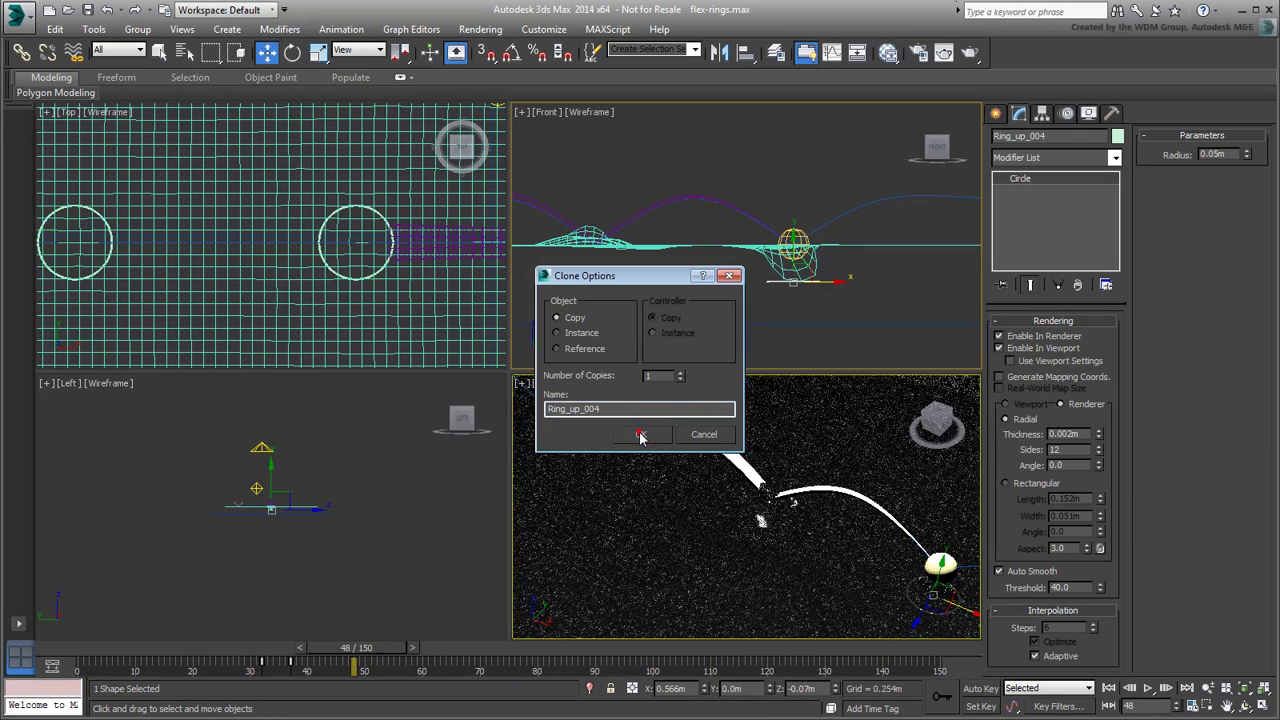
left_click(641, 435)
- Shift the animation keys of Ring_up_004 so that its growth starts at frame 46, and scrub to frame 51
left_click_drag(360, 655, 346, 655)
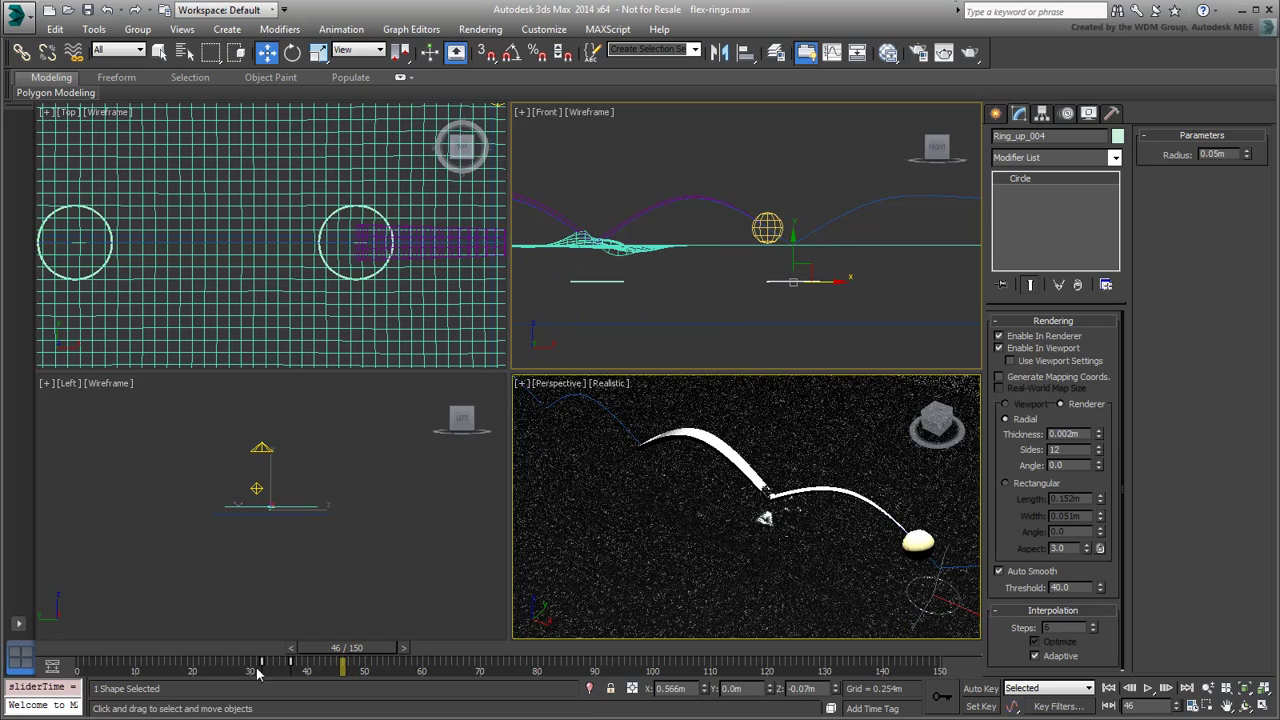
left_click_drag(261, 667, 389, 663)
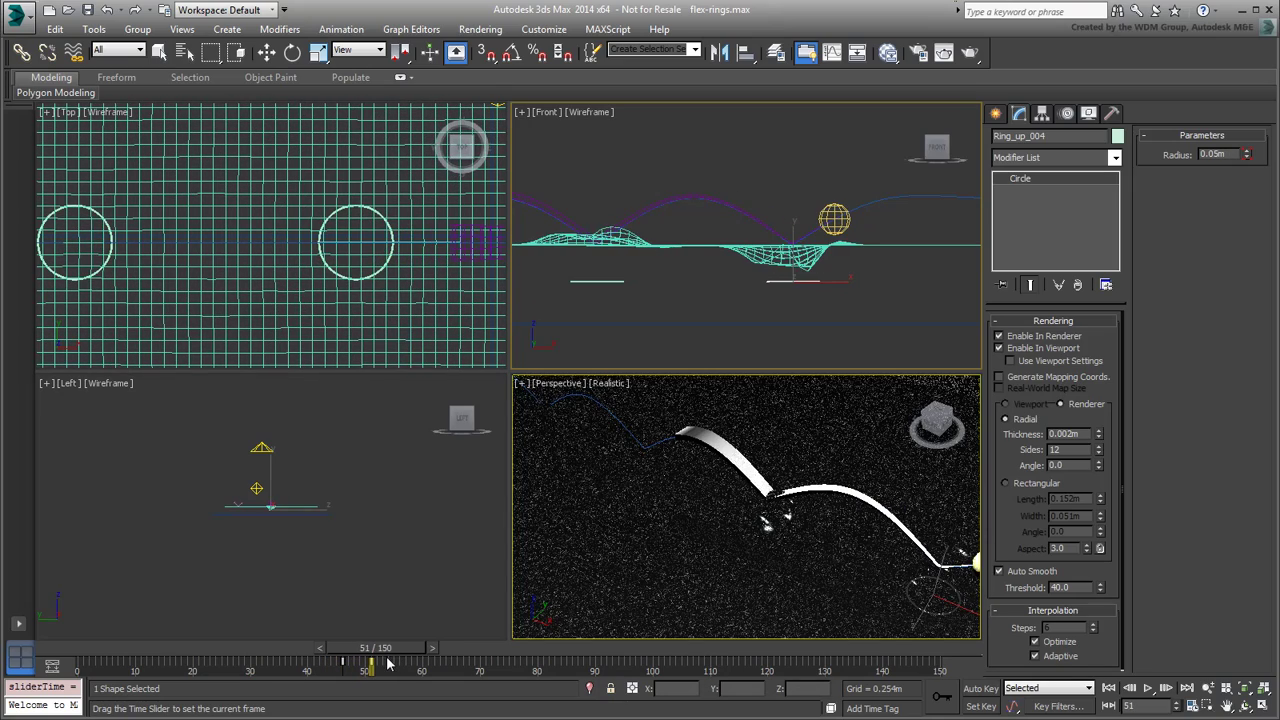
key("w")
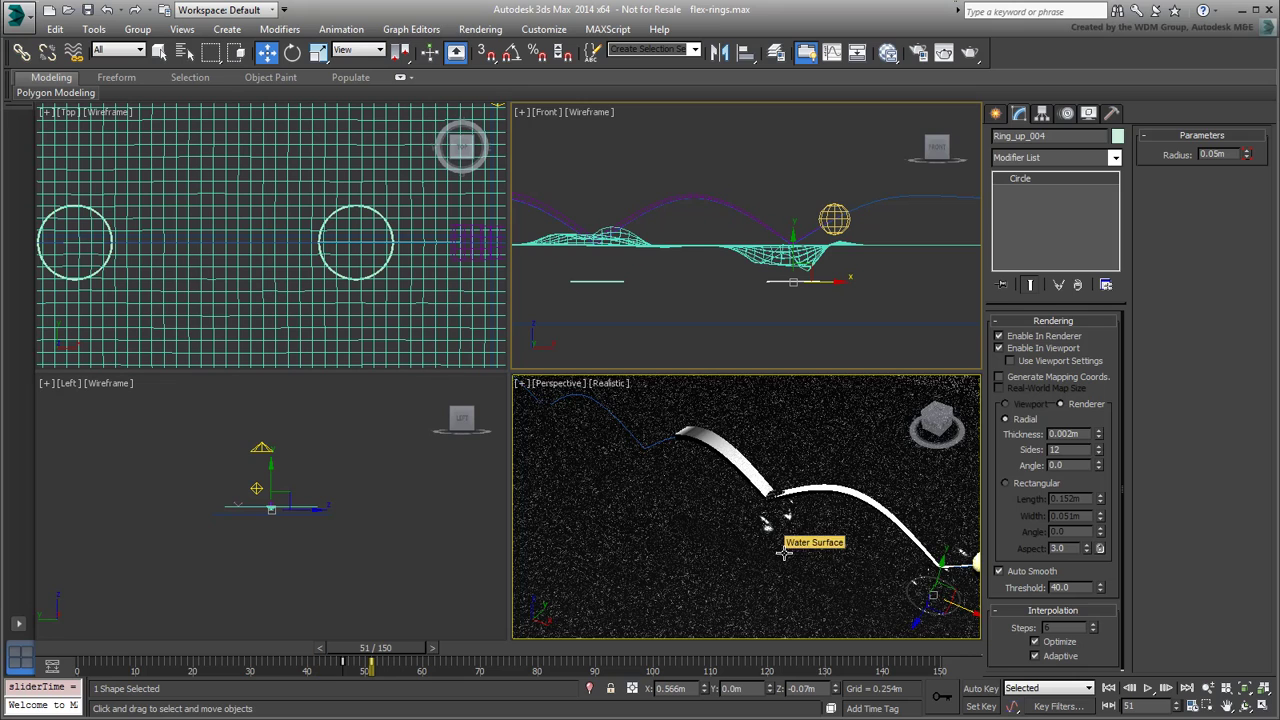
- Render the Perspective view at frame 51 to check all four rings
right_click(784, 553)
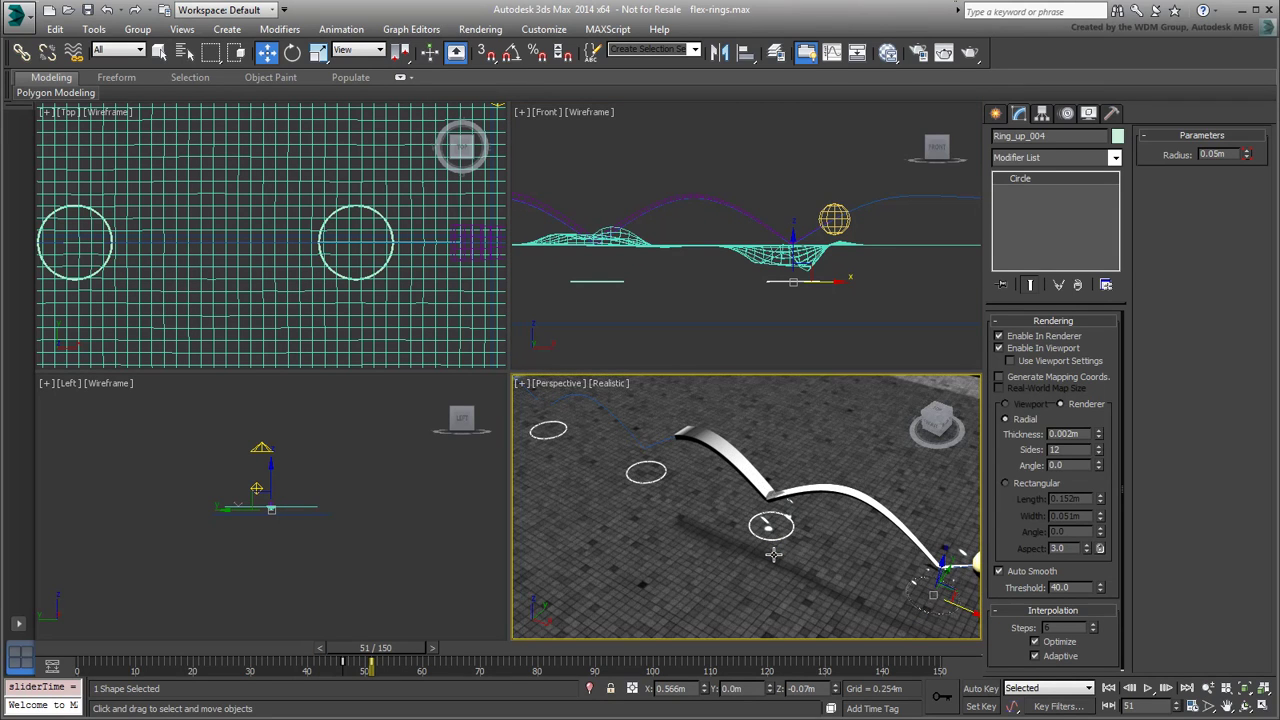
left_click(969, 52)
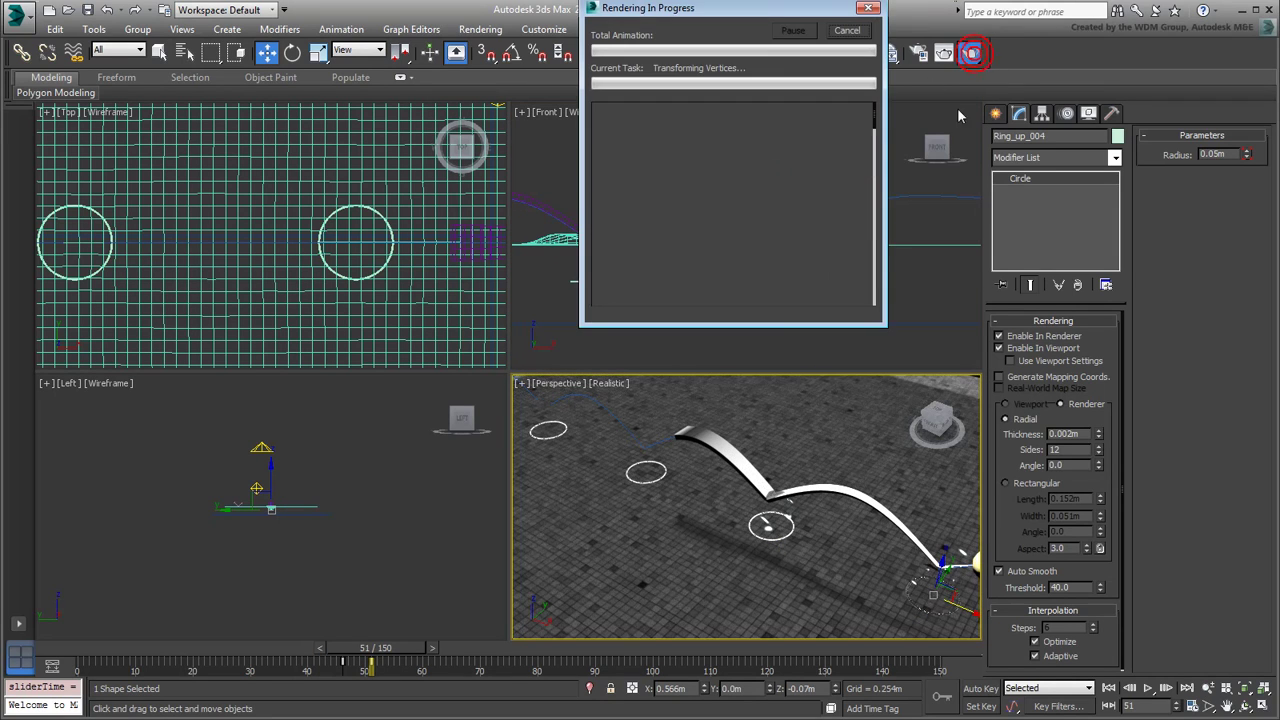